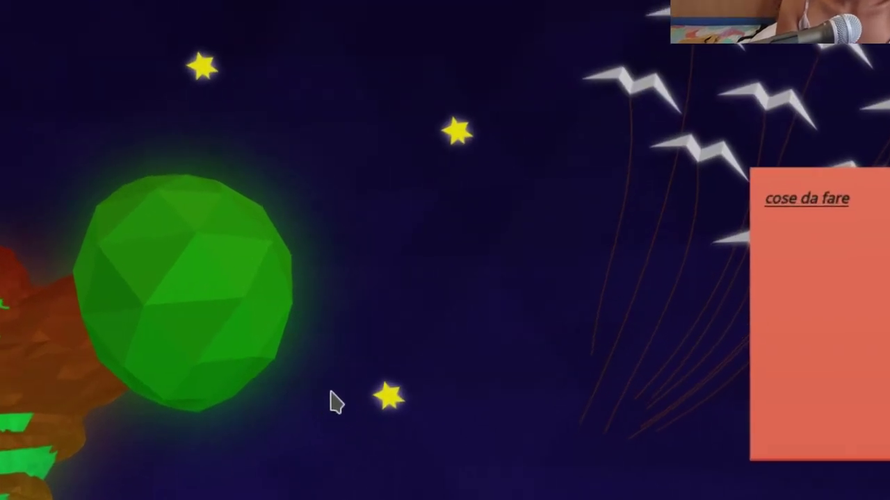
Step: Apply the Autunno 5.5 wallpaper from the desktop and wallpaper settings
{"action": "right_click", "coordinate": [278, 433]}
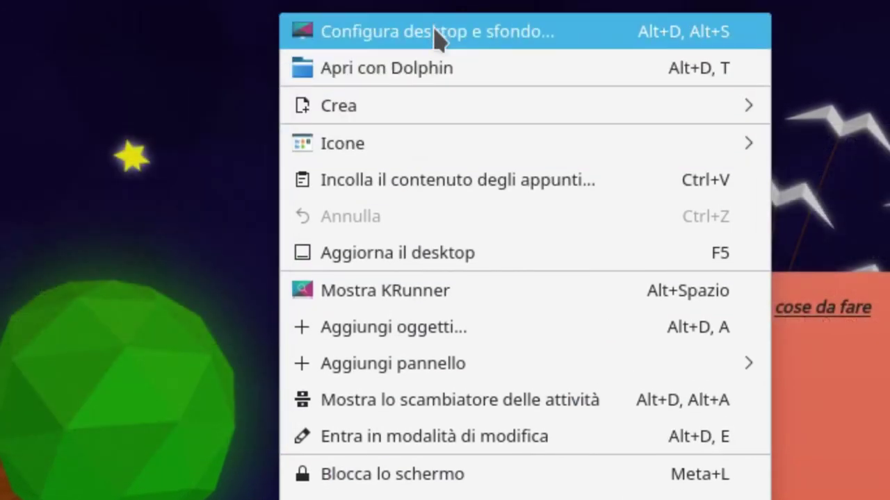
{"action": "left_click", "coordinate": [436, 35]}
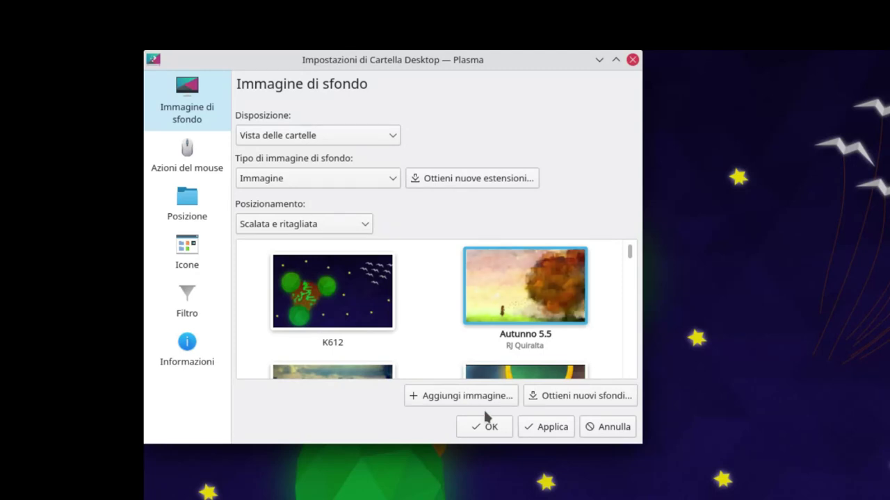
{"action": "left_click", "coordinate": [548, 429]}
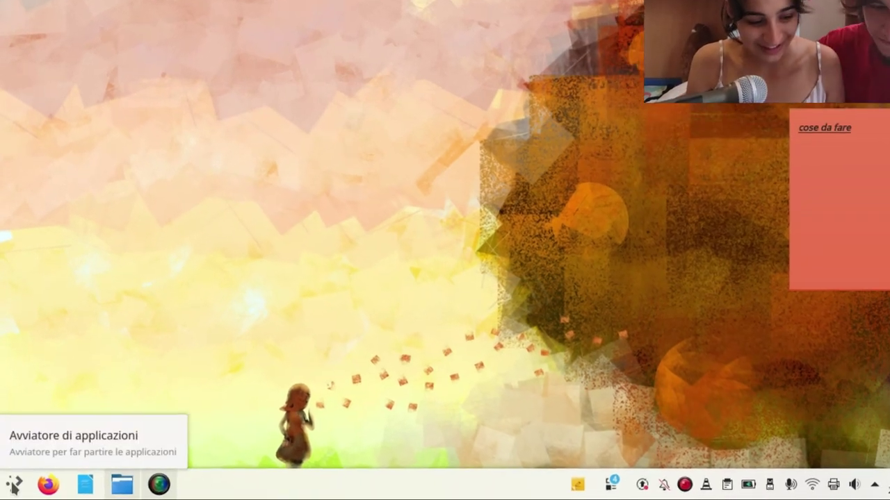
{"action": "left_click", "coordinate": [14, 487]}
{"action": "mouse_move", "coordinate": [142, 252]}
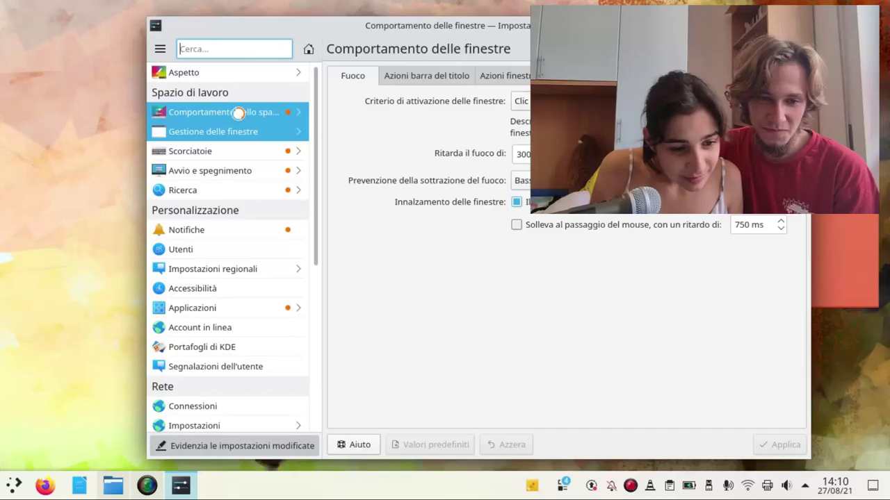
{"action": "left_click", "coordinate": [239, 114]}
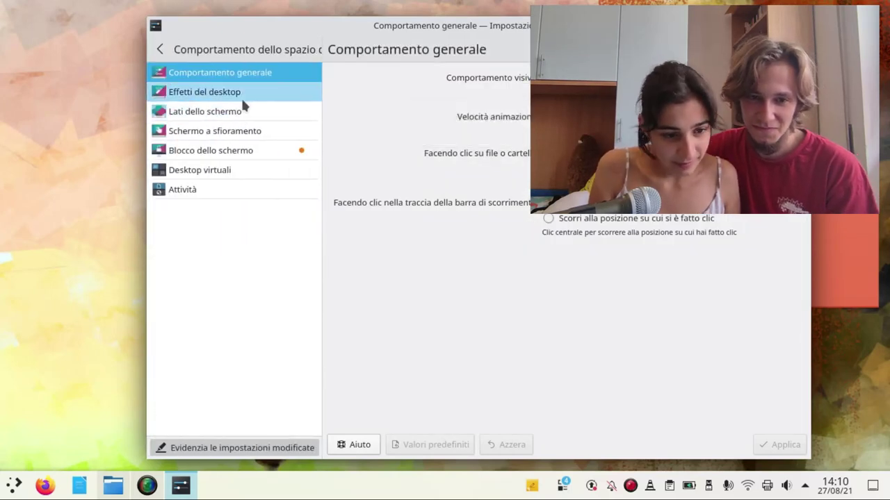
{"action": "left_click", "coordinate": [238, 111]}
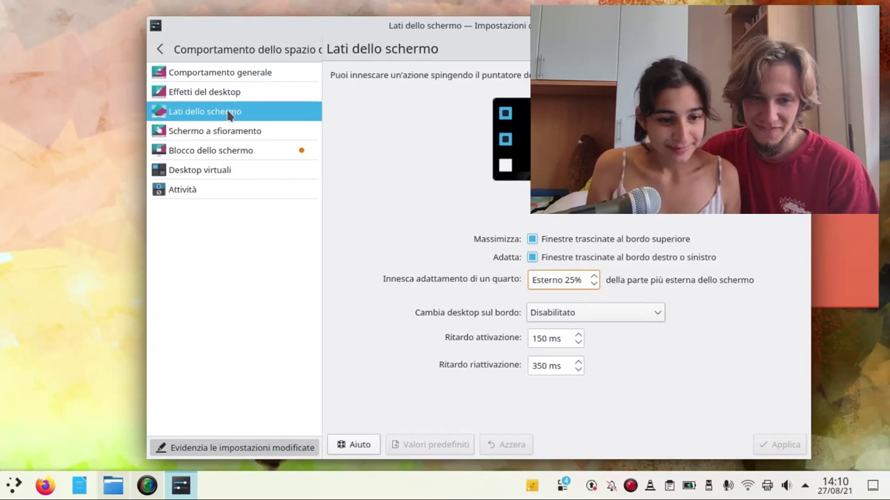
{"action": "left_click", "coordinate": [160, 49]}
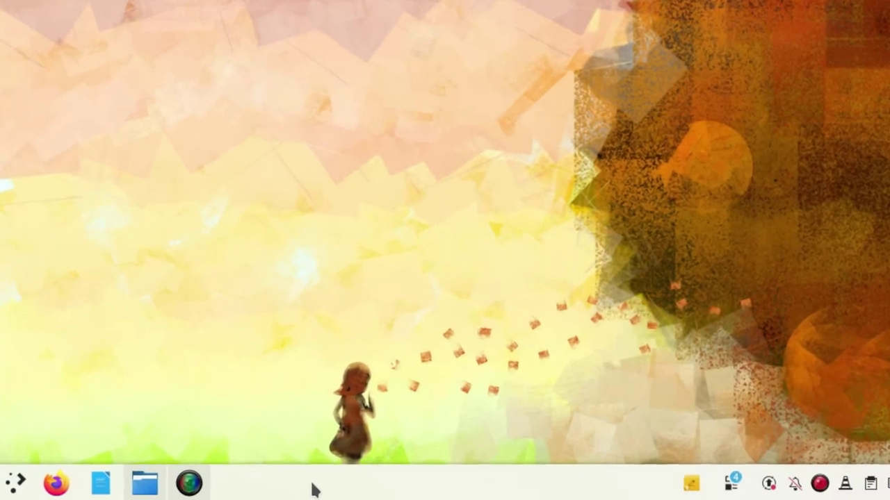
Step: Edit the bottom panel and drag the task-manager widget out onto the desktop
{"action": "right_click", "coordinate": [256, 492]}
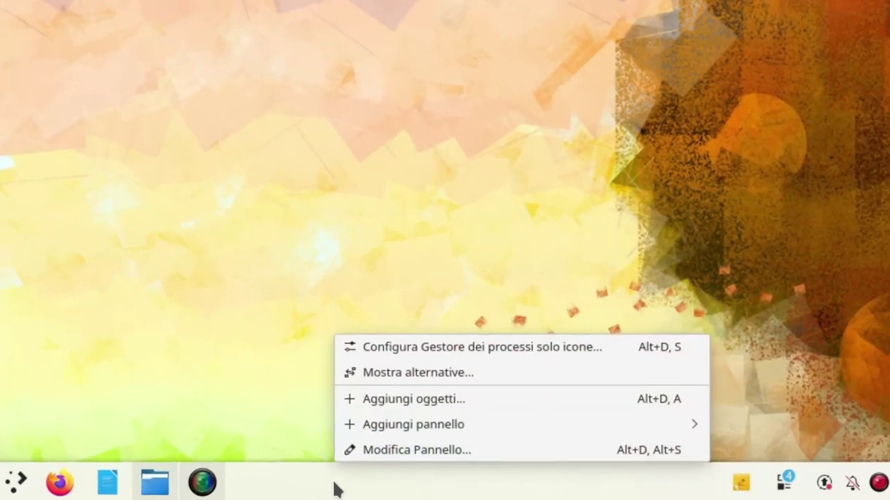
{"action": "left_click", "coordinate": [384, 457]}
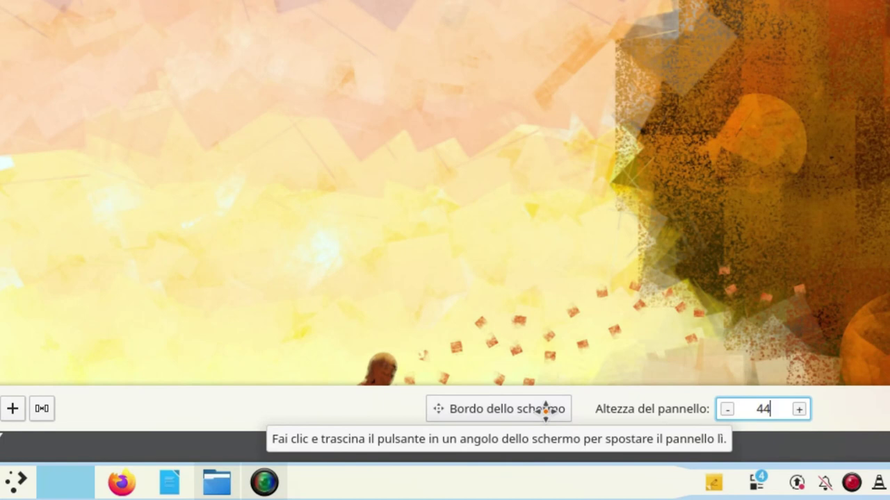
{"action": "mouse_move", "coordinate": [318, 495]}
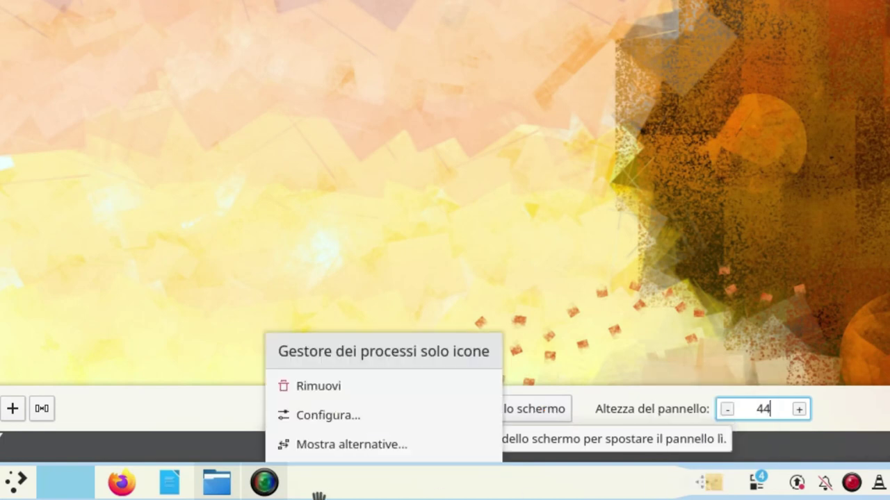
{"action": "left_click_drag", "start_coordinate": [319, 495], "coordinate": [39, 113]}
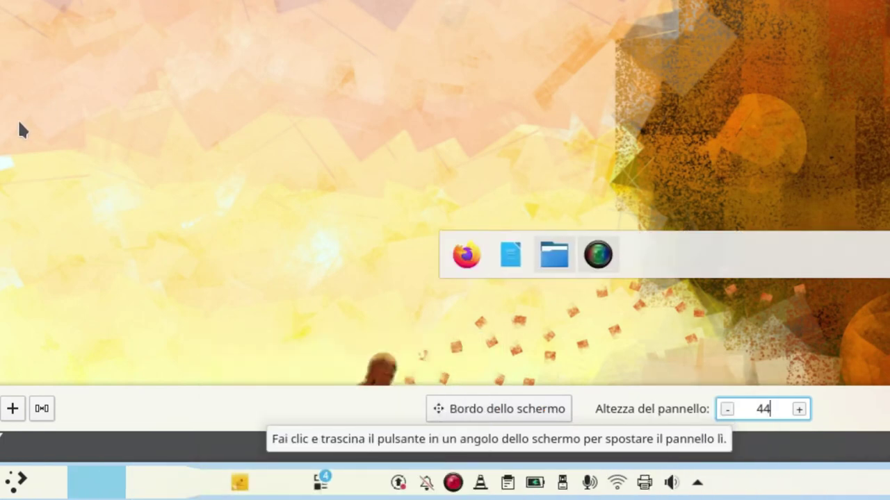
{"action": "left_click_drag", "start_coordinate": [746, 260], "coordinate": [439, 241]}
{"action": "mouse_move", "coordinate": [441, 247]}
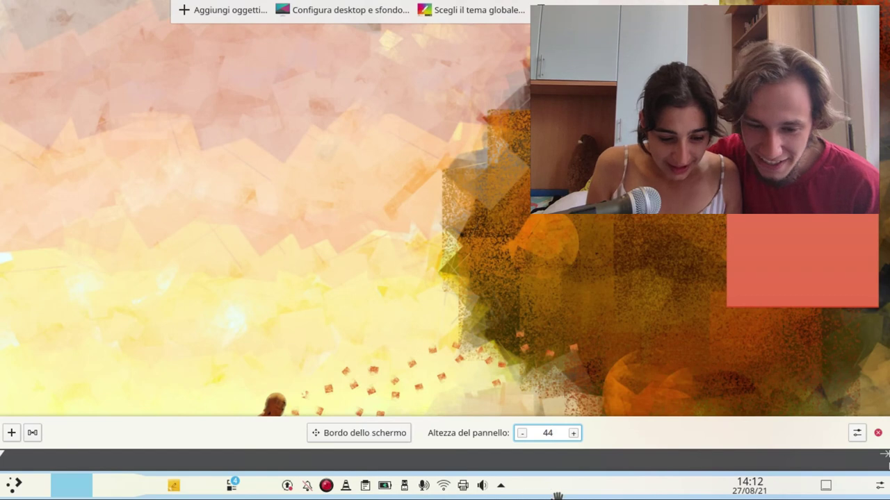
Step: Move the panel to the left edge of the screen
{"action": "mouse_move", "coordinate": [505, 488]}
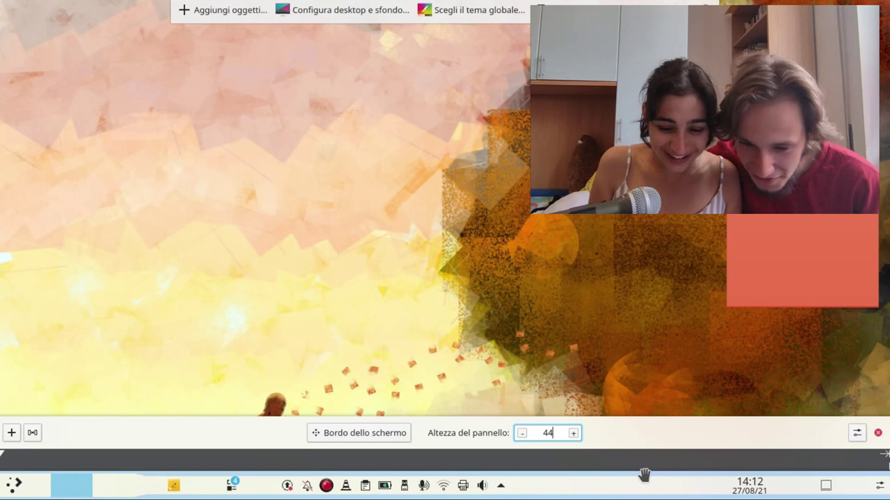
{"action": "right_click", "coordinate": [597, 494]}
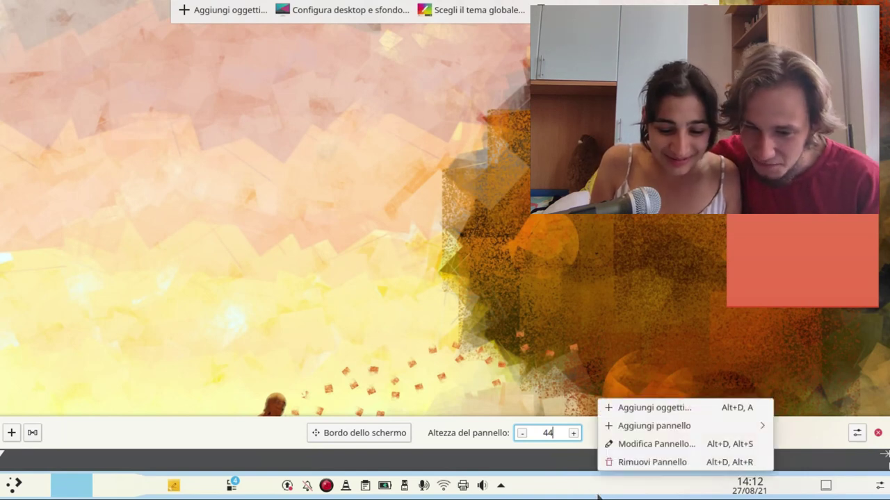
{"action": "left_click", "coordinate": [352, 426]}
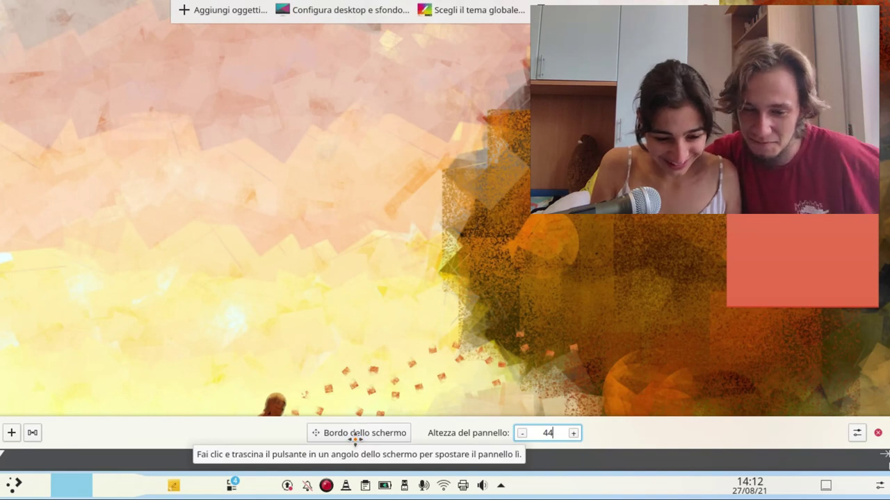
{"action": "left_click_drag", "start_coordinate": [354, 437], "coordinate": [2, 259]}
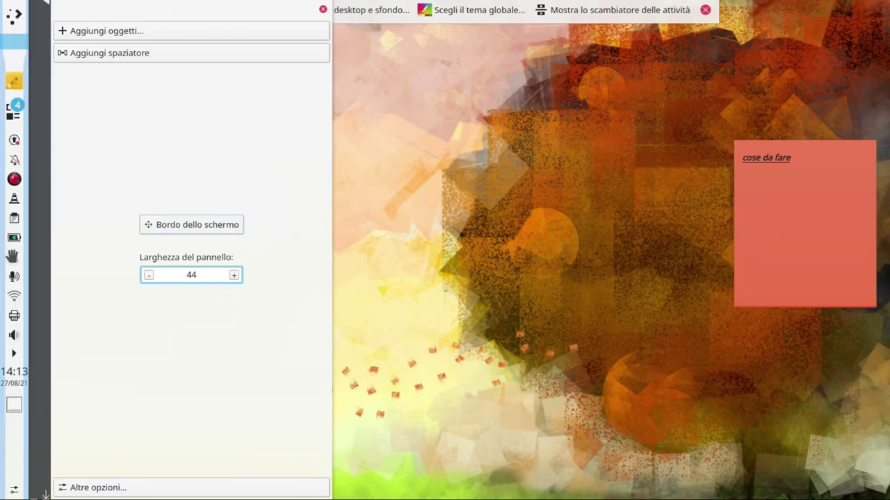
Step: Leave panel editing and pin Dolphin from the favourites to the left panel
{"action": "key", "text": "Escape"}
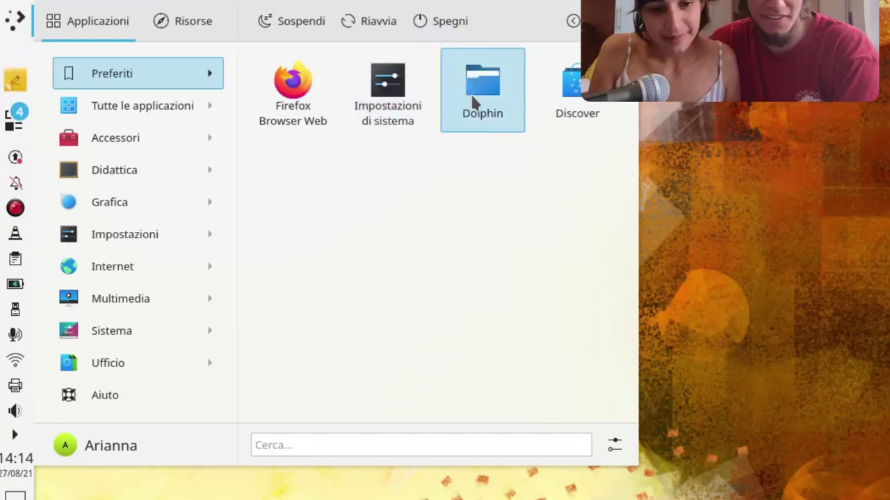
{"action": "left_click_drag", "start_coordinate": [473, 103], "coordinate": [3, 39]}
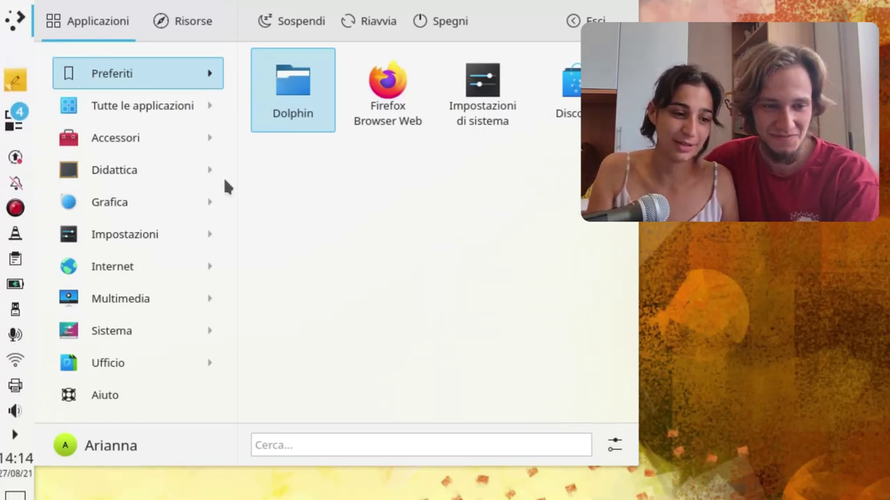
{"action": "left_click_drag", "start_coordinate": [298, 123], "coordinate": [2, 126]}
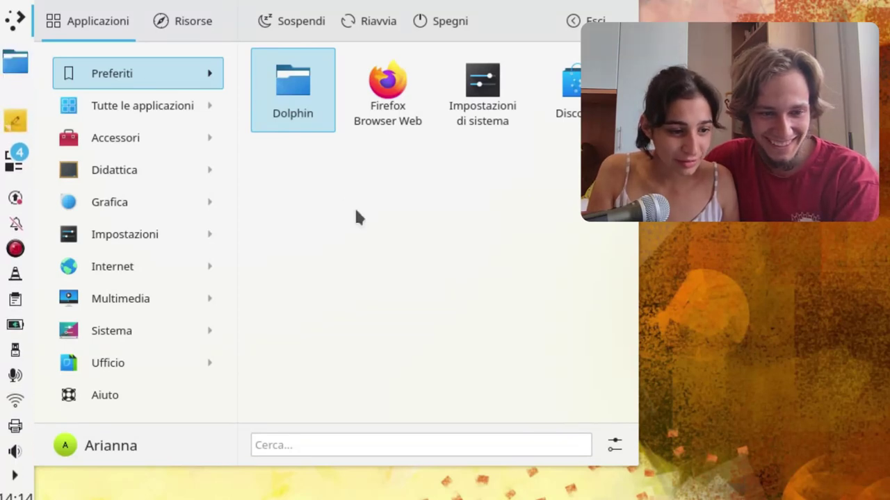
Step: Try repeatedly to add Firefox to the left panel
{"action": "left_click_drag", "start_coordinate": [400, 128], "coordinate": [4, 119]}
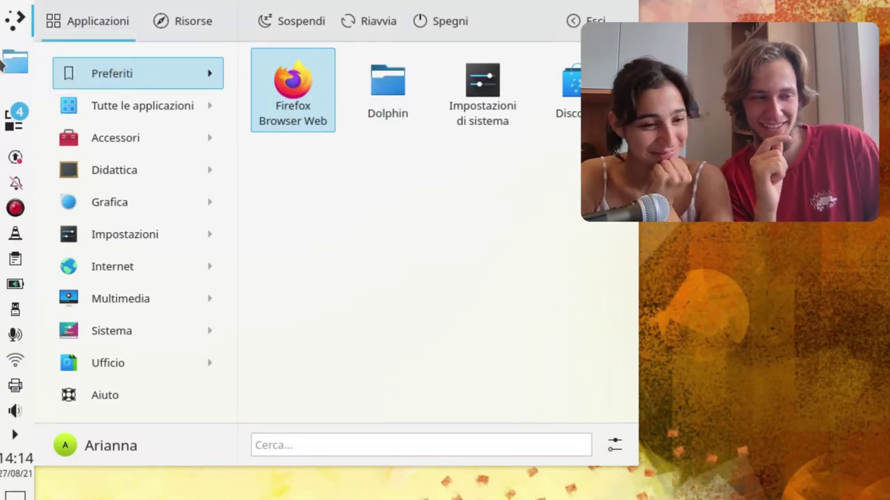
{"action": "left_click_drag", "start_coordinate": [294, 109], "coordinate": [18, 103]}
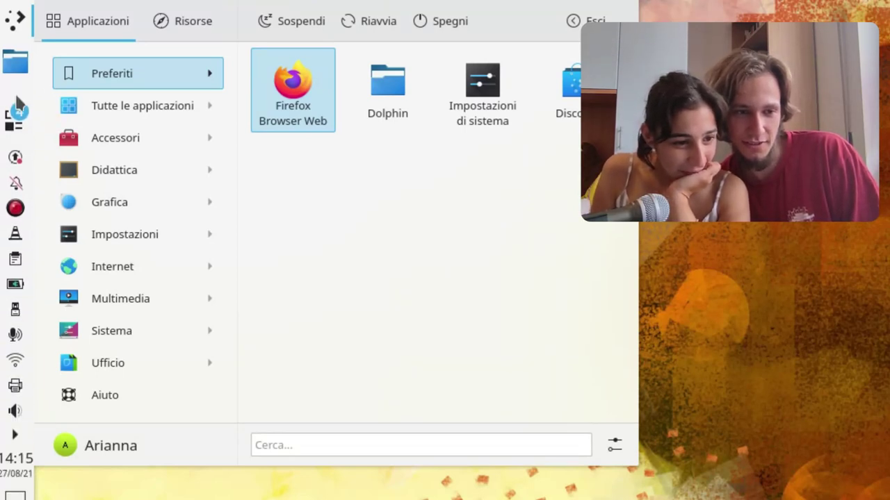
{"action": "left_click_drag", "start_coordinate": [292, 129], "coordinate": [18, 112]}
{"action": "left_click_drag", "start_coordinate": [301, 104], "coordinate": [25, 113]}
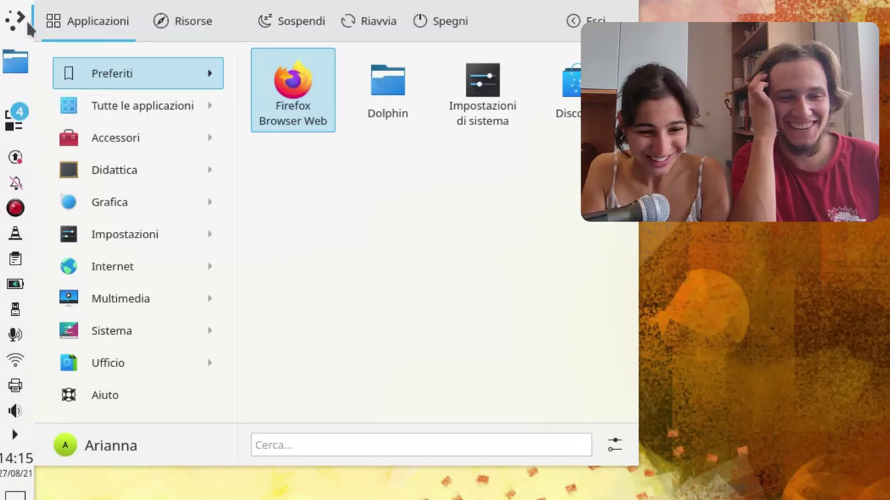
{"action": "left_click", "coordinate": [18, 23]}
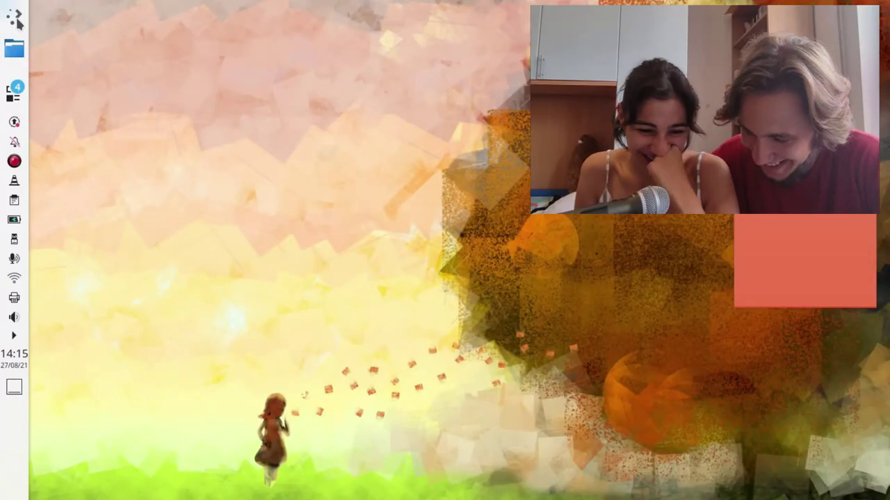
{"action": "left_click", "coordinate": [15, 18]}
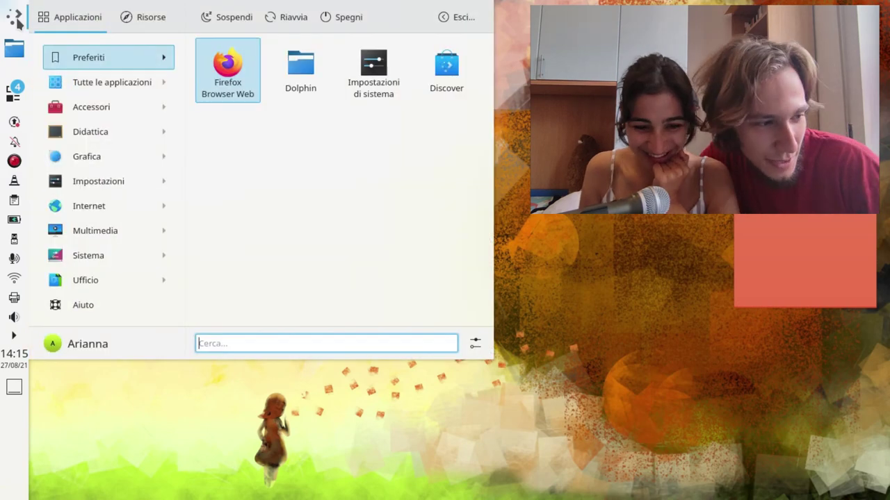
Step: Set the wallpaper type to Colore semplice with purple #aa00ff and apply it
{"action": "key", "text": "Escape"}
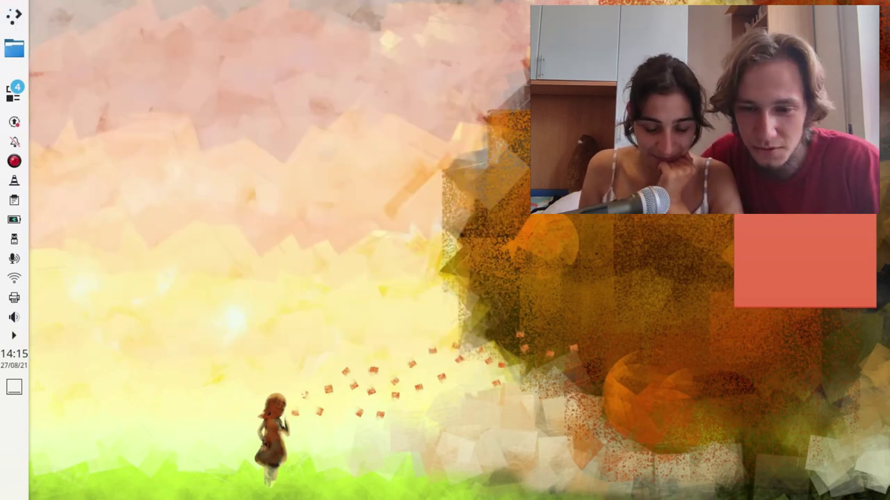
{"action": "right_click", "coordinate": [567, 192]}
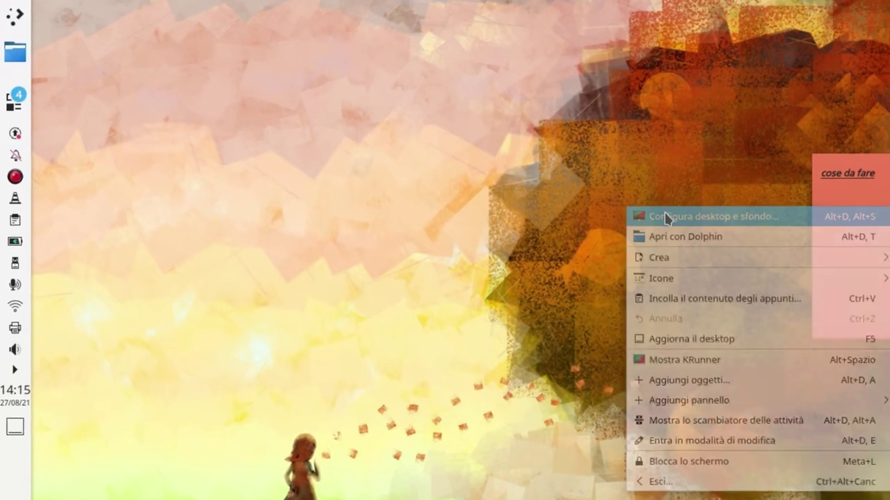
{"action": "left_click", "coordinate": [625, 203]}
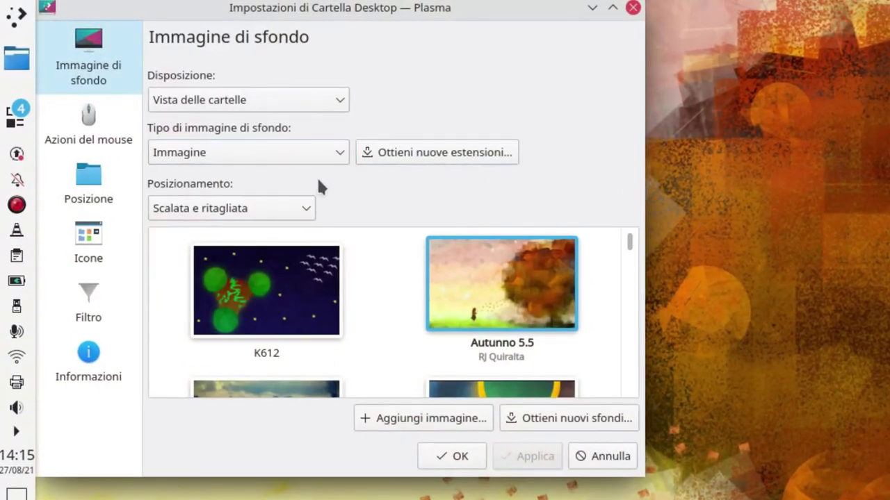
{"action": "left_click", "coordinate": [343, 157]}
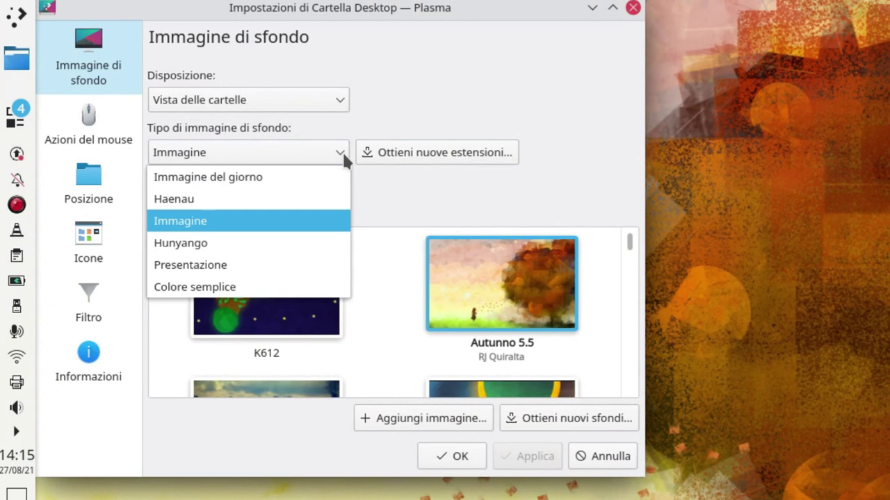
{"action": "left_click", "coordinate": [226, 289]}
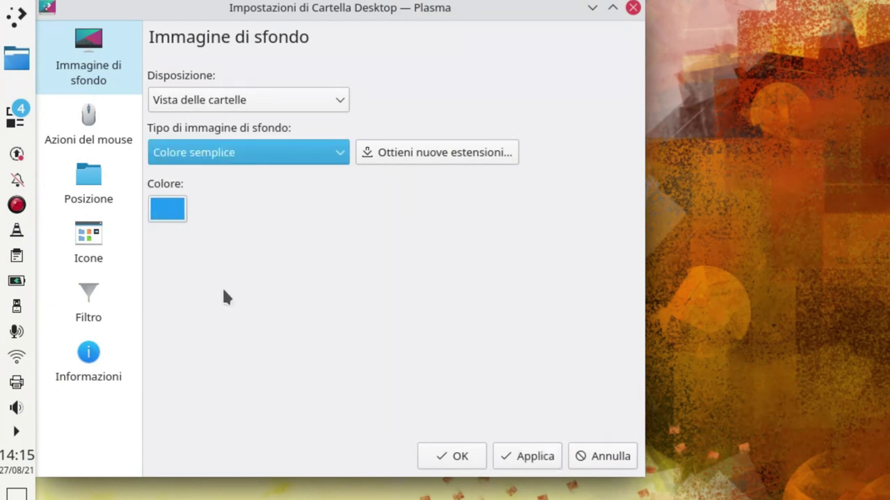
{"action": "left_click", "coordinate": [168, 210]}
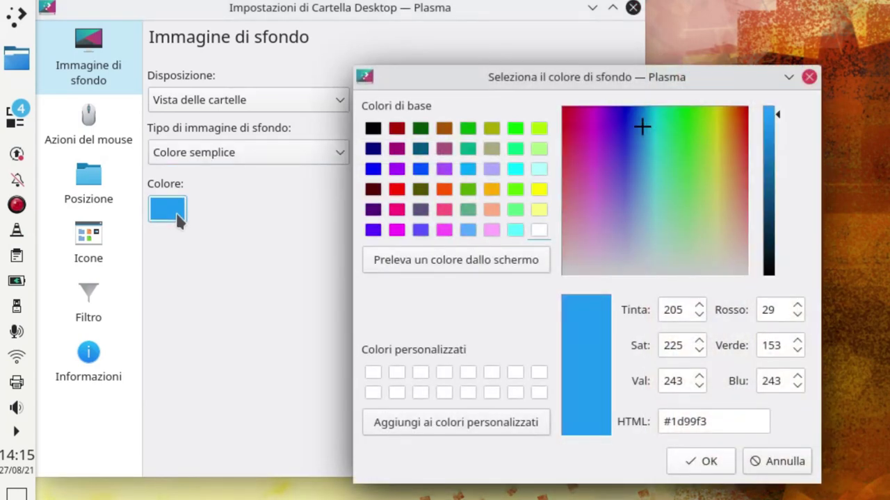
{"action": "left_click", "coordinate": [402, 153]}
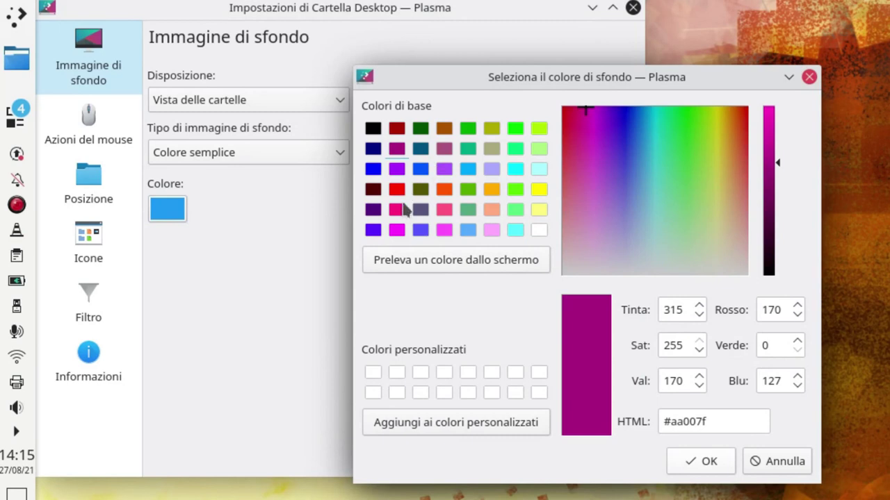
{"action": "left_click", "coordinate": [397, 169]}
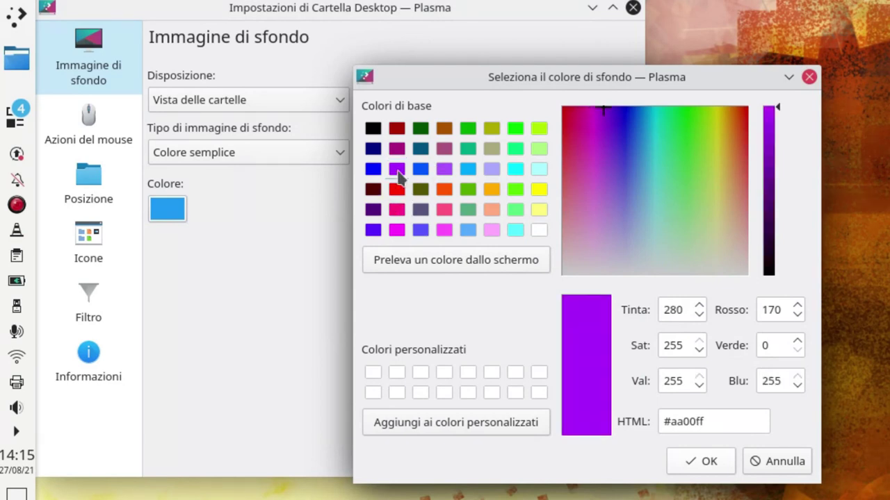
{"action": "left_click", "coordinate": [683, 458]}
{"action": "left_click", "coordinate": [534, 456]}
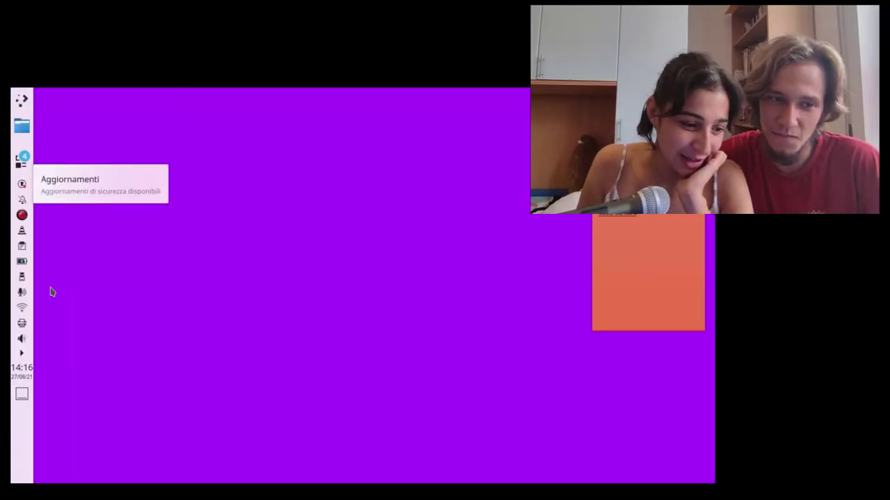
Step: Apply the Brezza scuro global theme, then close System Settings
{"action": "right_click", "coordinate": [25, 414]}
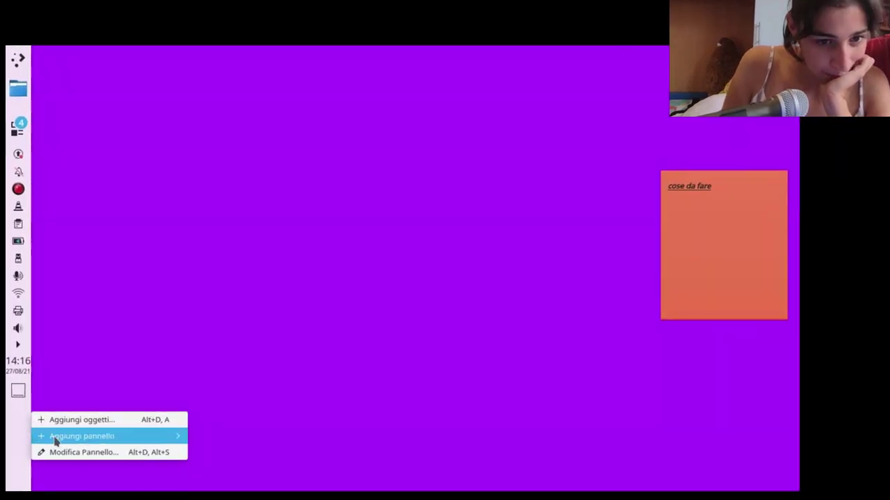
{"action": "left_click", "coordinate": [78, 449]}
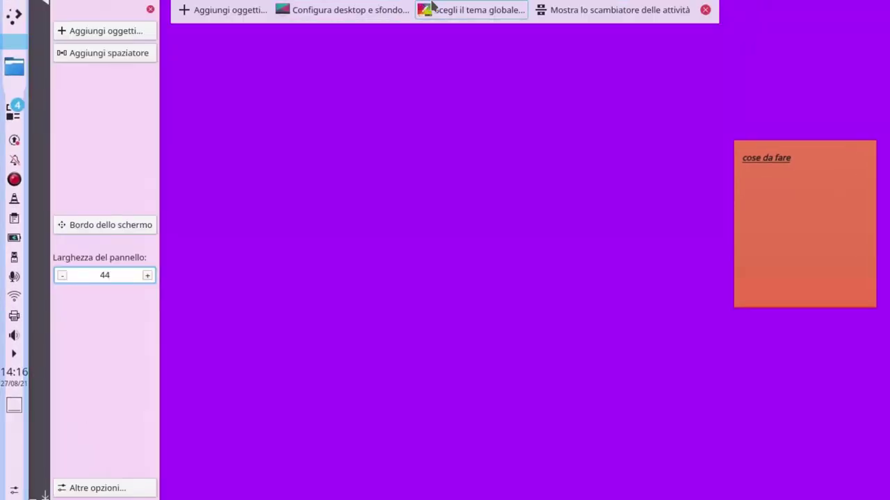
{"action": "left_click", "coordinate": [432, 8]}
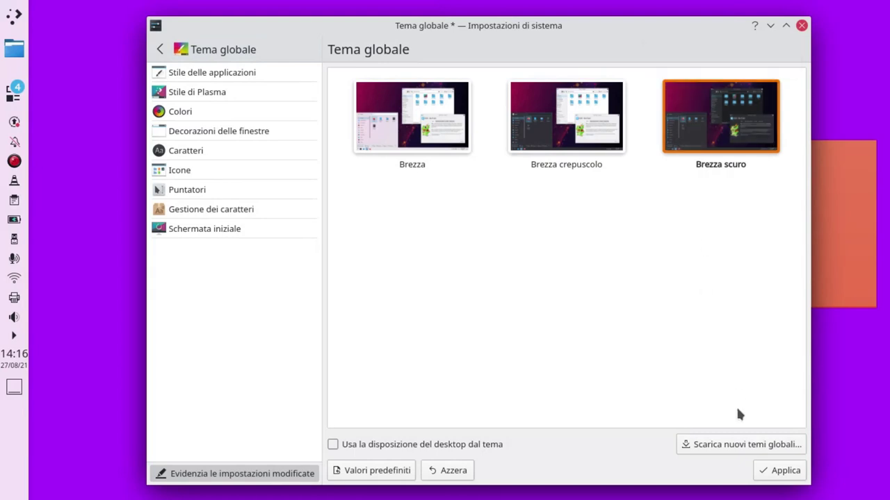
{"action": "left_click", "coordinate": [773, 482]}
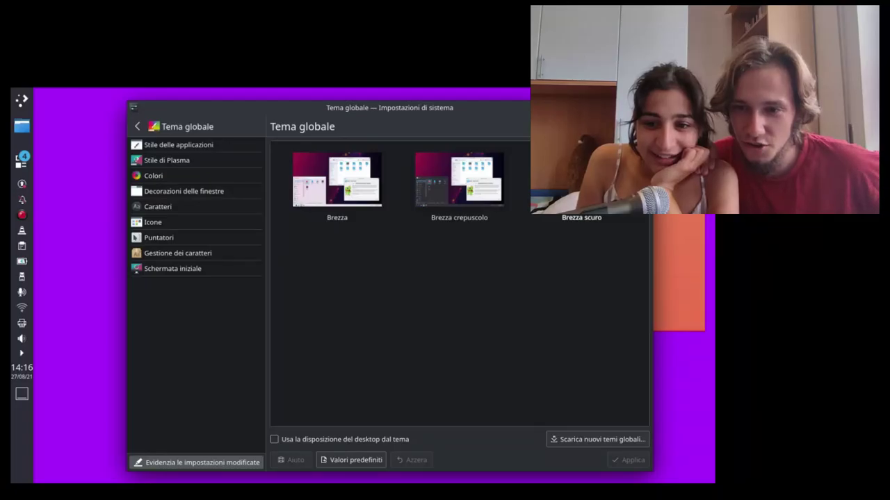
{"action": "key", "text": "ctrl+q"}
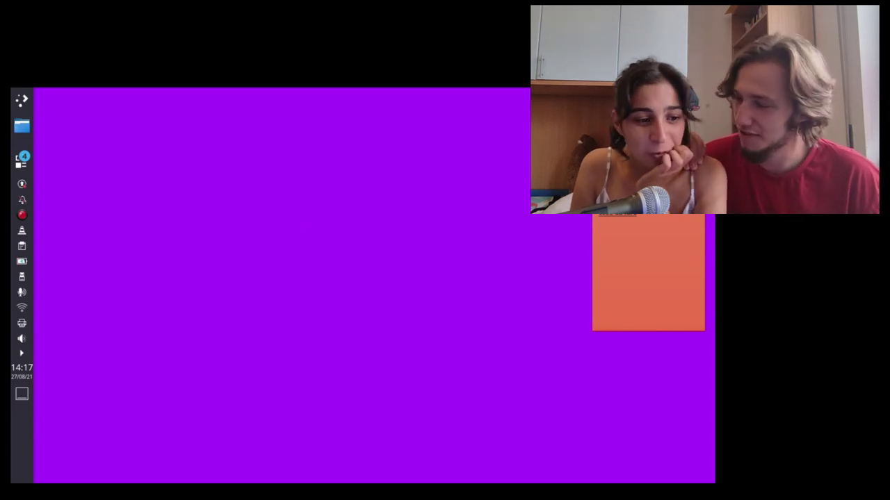
Step: Add a top application menu bar panel and start editing the left panel
{"action": "key", "text": "super"}
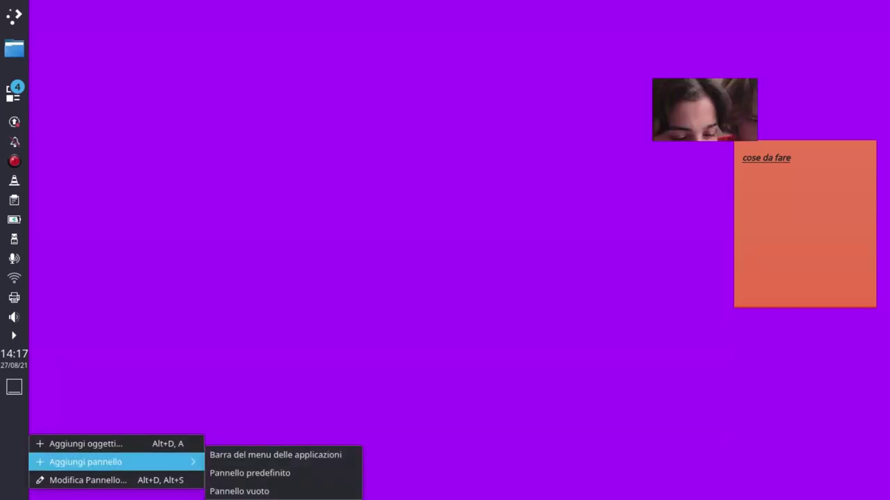
{"action": "left_click", "coordinate": [264, 456]}
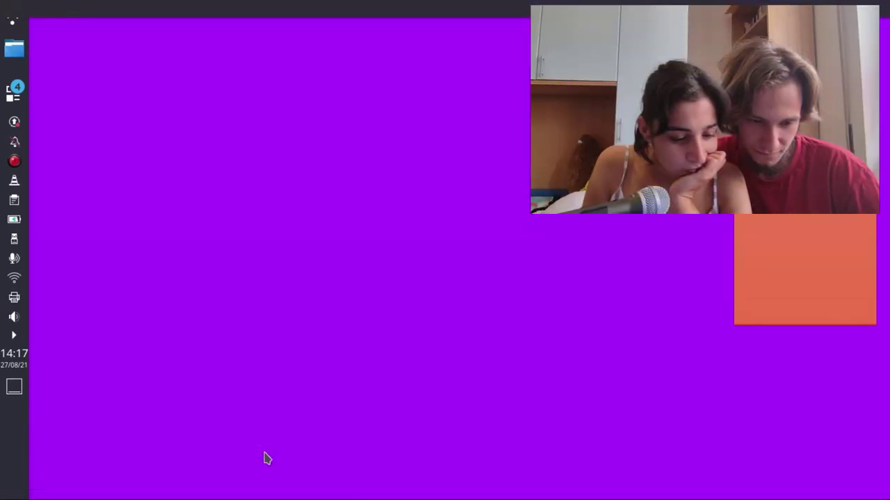
{"action": "right_click", "coordinate": [11, 468]}
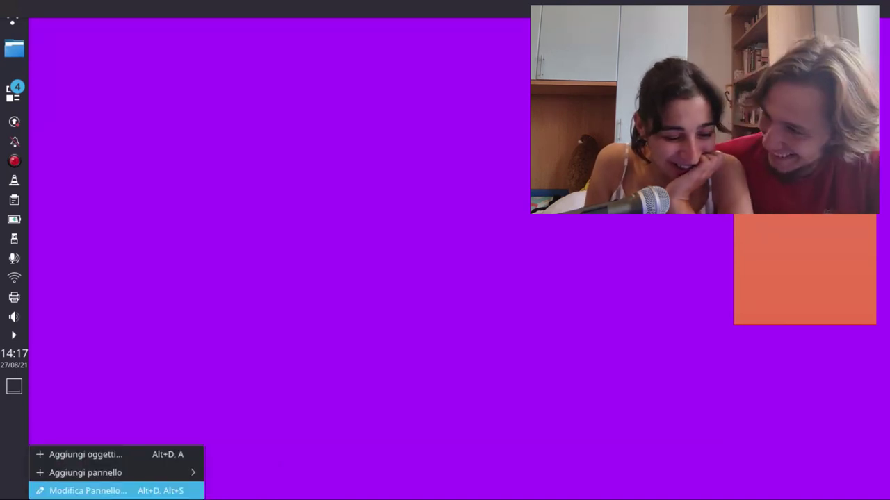
{"action": "left_click", "coordinate": [62, 490]}
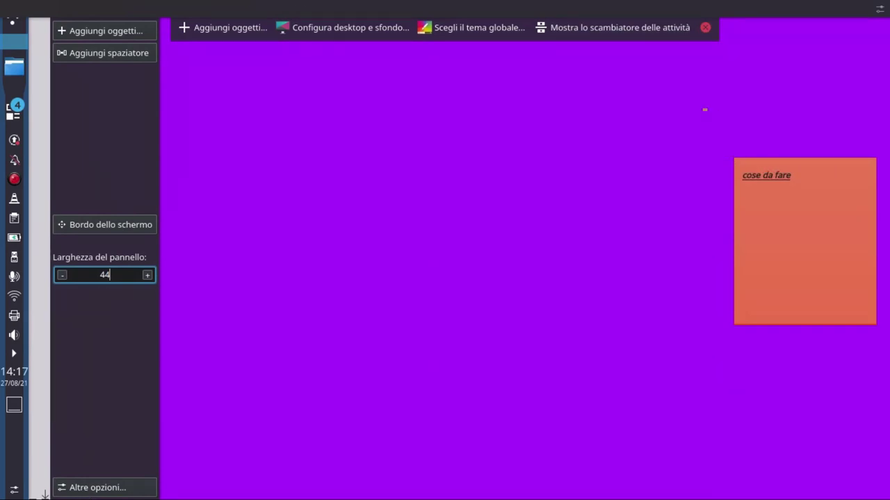
Step: Remove the show-desktop widget from the left panel
{"action": "left_click", "coordinate": [97, 487]}
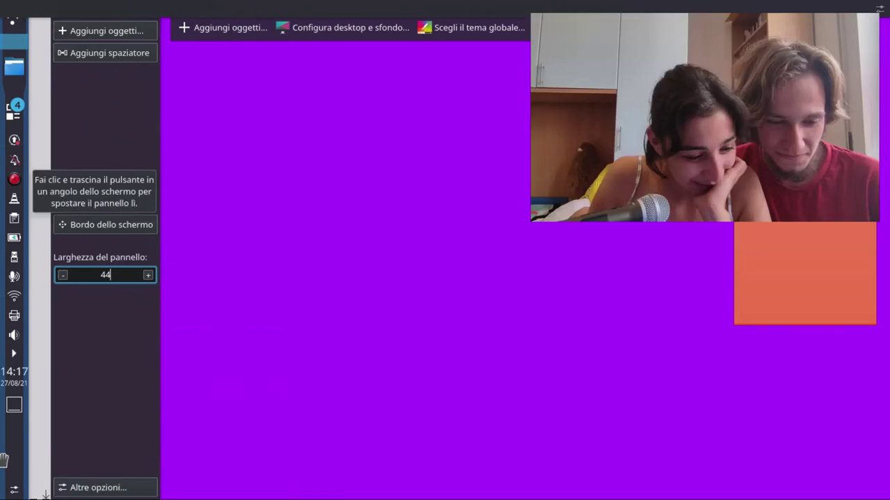
{"action": "right_click", "coordinate": [12, 404]}
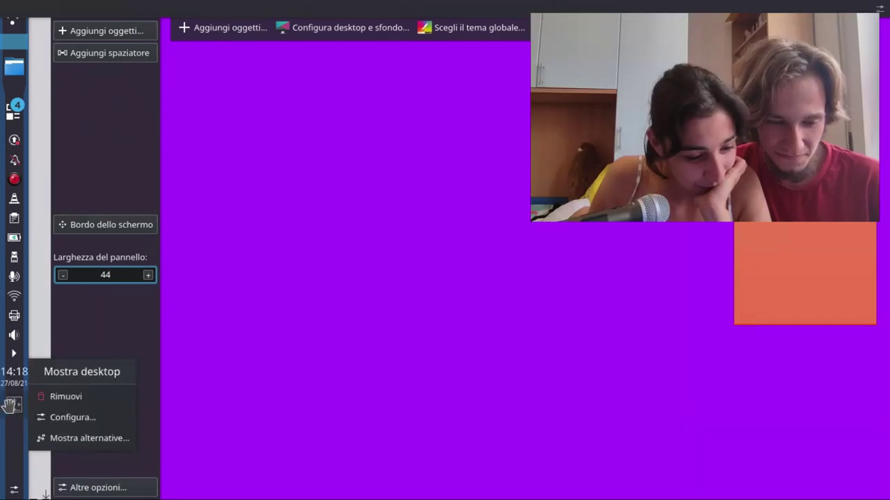
{"action": "left_click", "coordinate": [70, 397]}
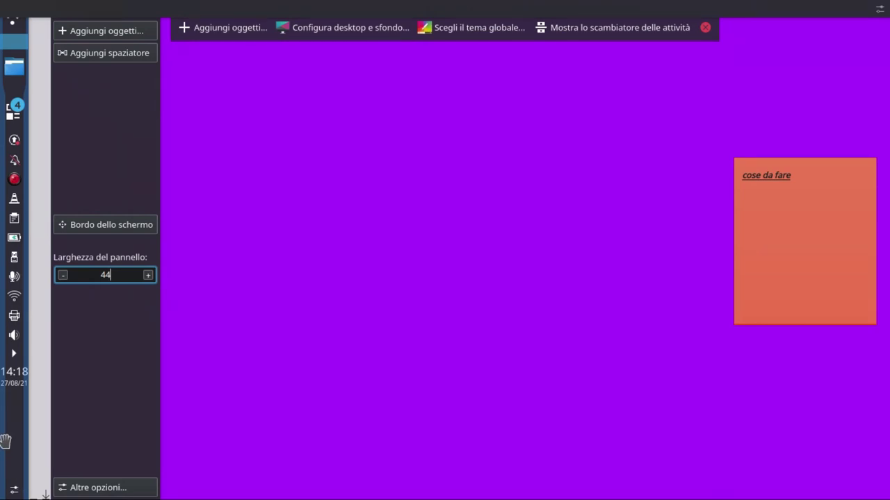
Step: Delete the top menu bar panel and then the left panel
{"action": "left_click", "coordinate": [879, 9]}
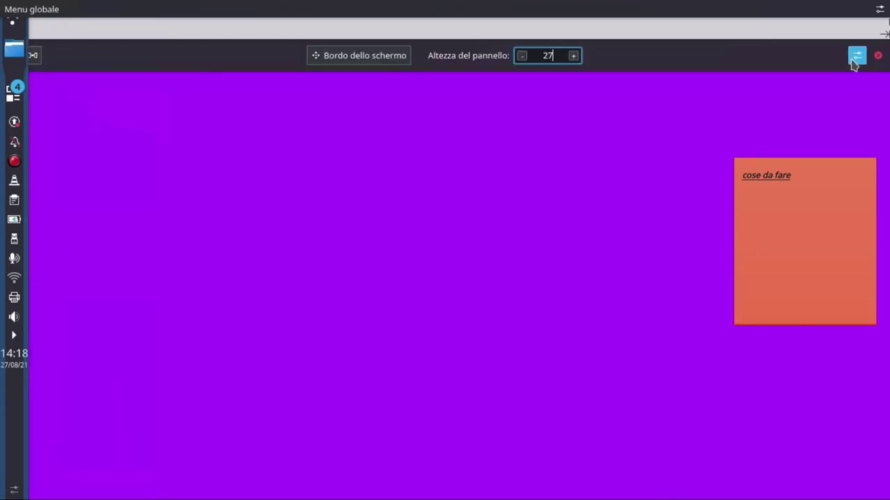
{"action": "left_click", "coordinate": [856, 55]}
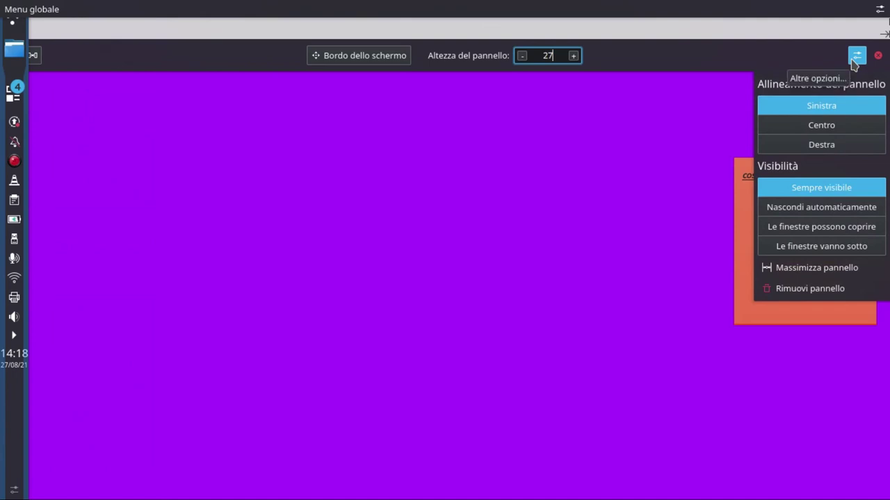
{"action": "left_click", "coordinate": [841, 209]}
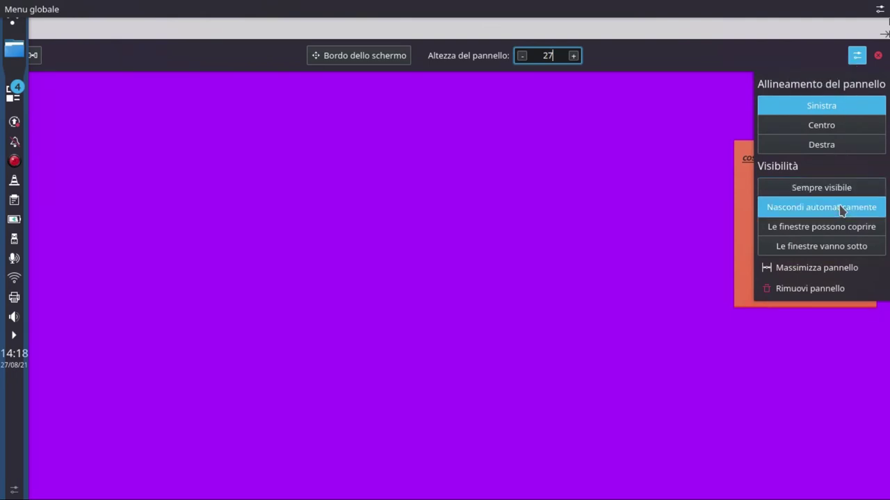
{"action": "left_click", "coordinate": [830, 291]}
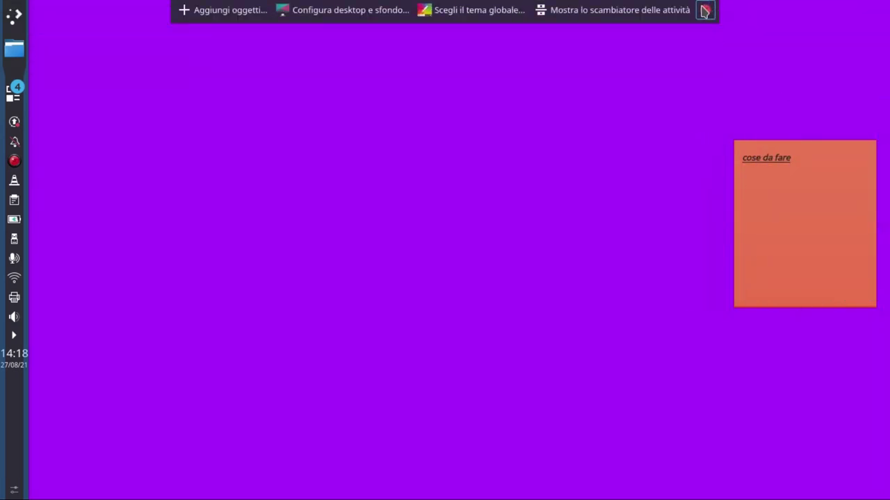
{"action": "left_click", "coordinate": [706, 10]}
{"action": "left_click", "coordinate": [14, 489]}
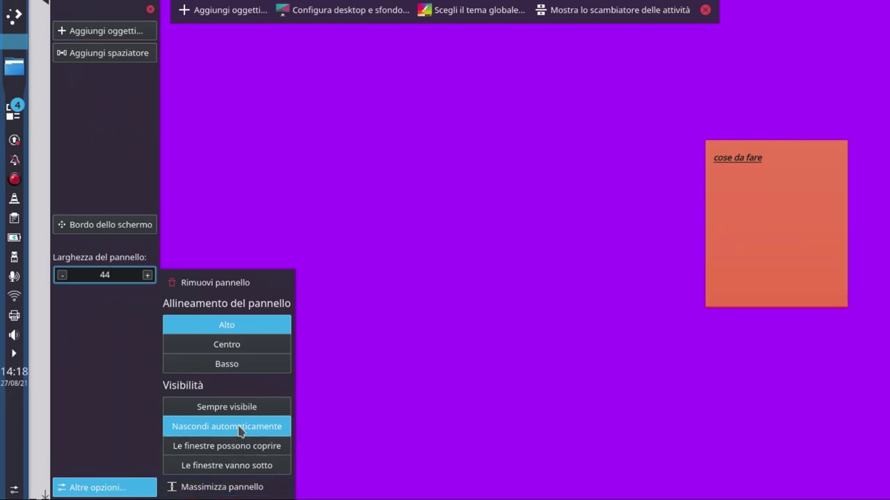
{"action": "left_click", "coordinate": [246, 282]}
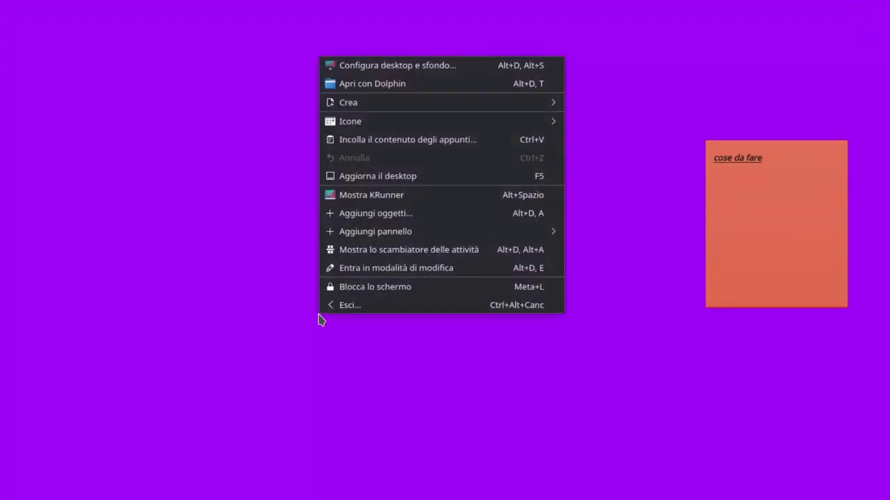
Step: Add a Pannello predefinito default panel from the desktop context menu
{"action": "left_click", "coordinate": [292, 348]}
{"action": "right_click", "coordinate": [25, 263]}
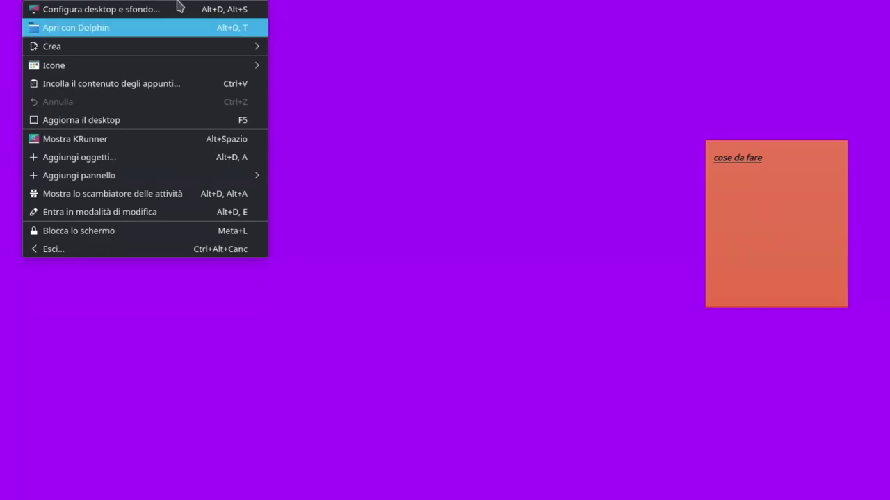
{"action": "mouse_move", "coordinate": [114, 180]}
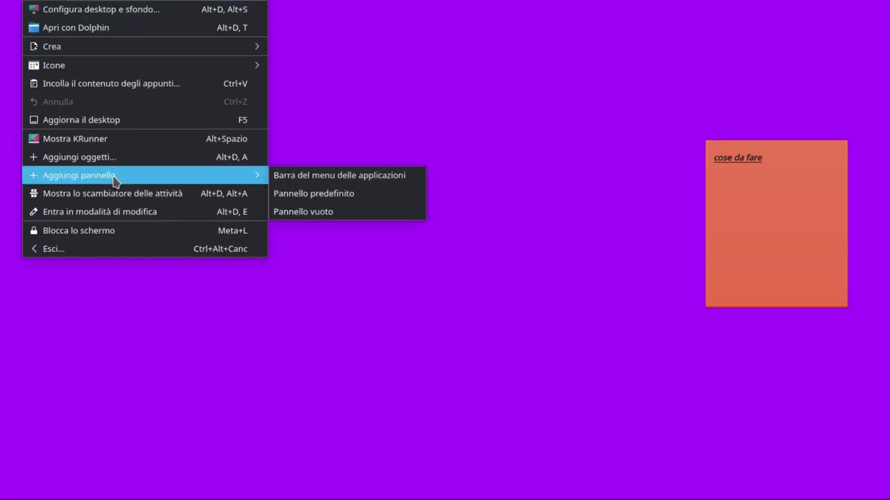
{"action": "left_click", "coordinate": [303, 184]}
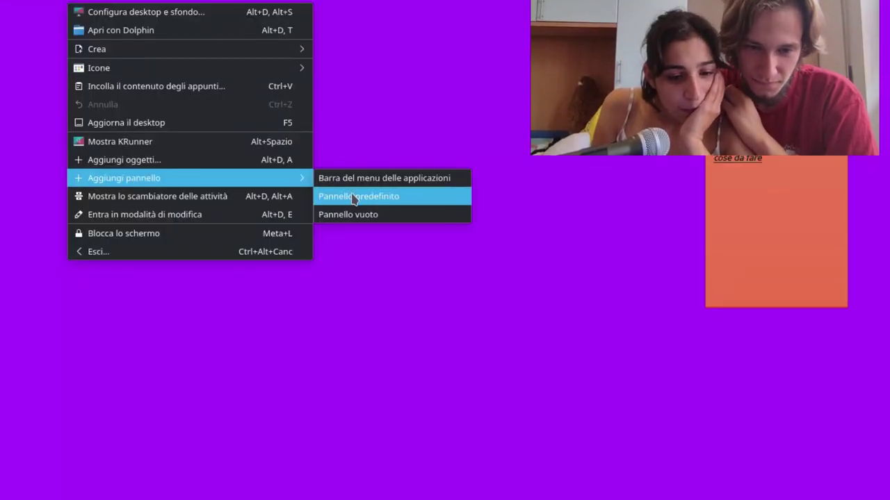
{"action": "left_click", "coordinate": [352, 197]}
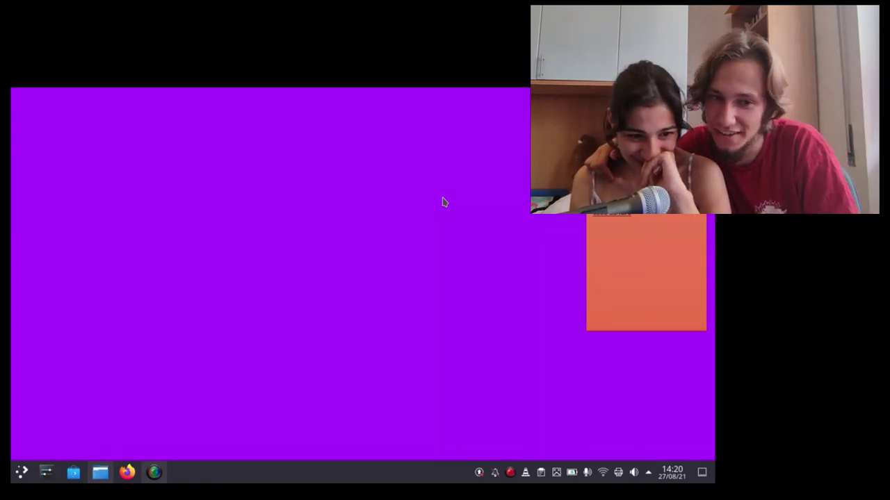
Step: Search widgets for 'oro', place Orologio analogico mid-desktop, and close the sidebar
{"action": "right_click", "coordinate": [194, 293]}
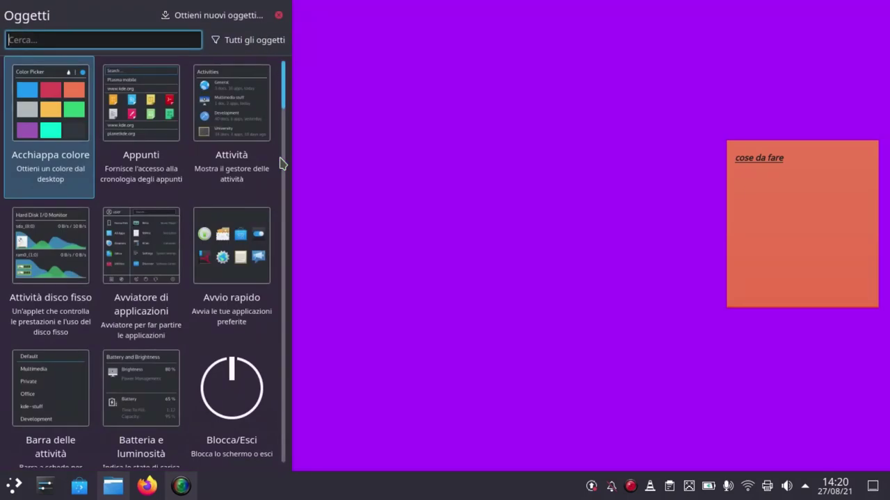
{"action": "type", "text": "oro"}
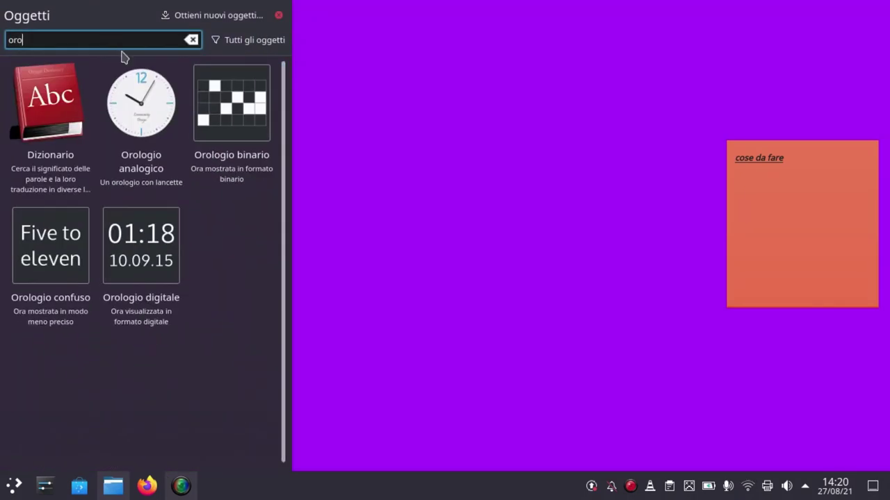
{"action": "left_click_drag", "start_coordinate": [153, 135], "coordinate": [400, 234]}
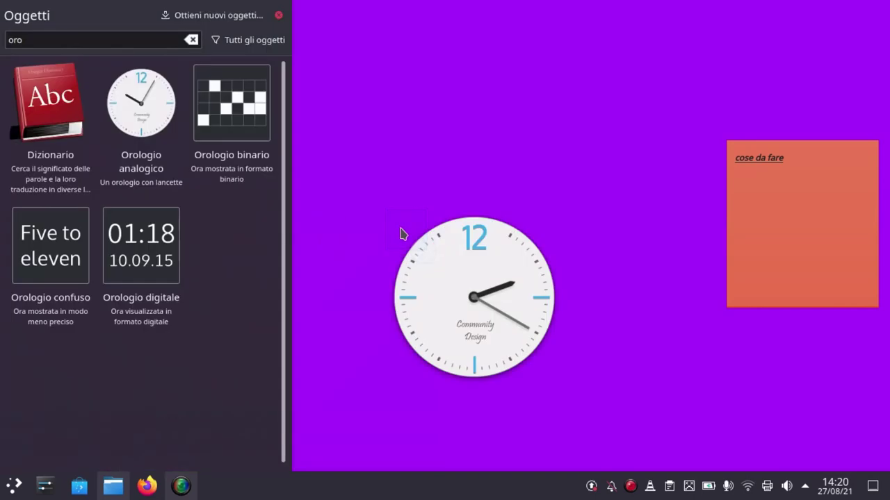
{"action": "left_click", "coordinate": [278, 15]}
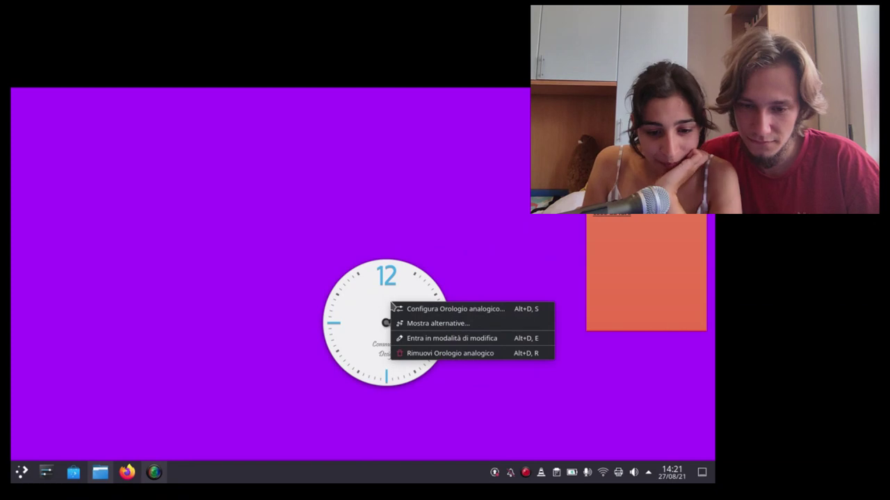
Step: Reposition and enlarge the analogue clock on the desktop
{"action": "left_click", "coordinate": [431, 336]}
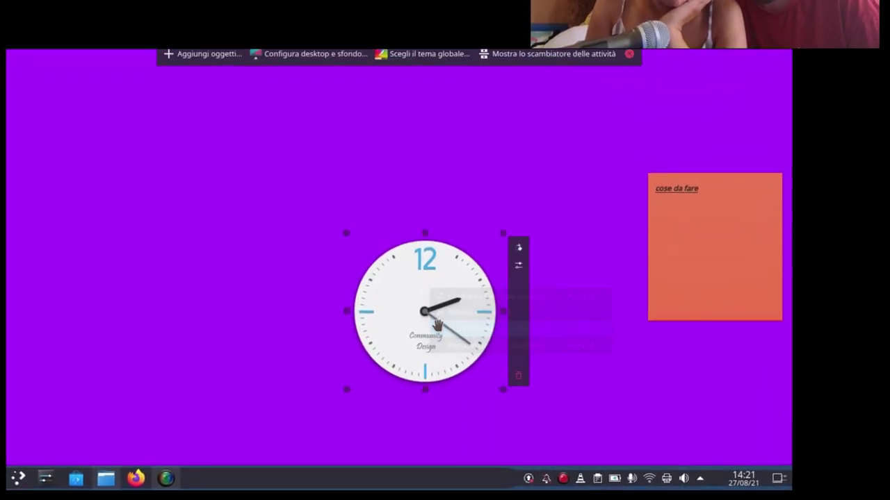
{"action": "left_click_drag", "start_coordinate": [449, 321], "coordinate": [431, 234]}
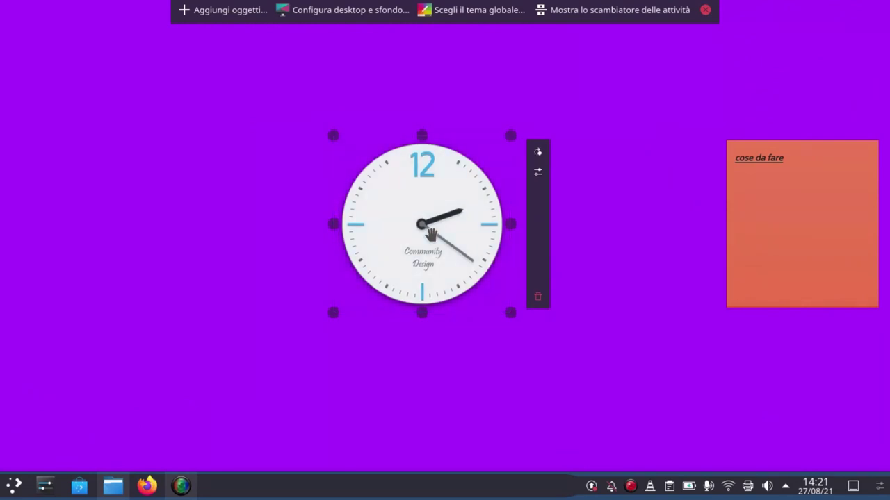
{"action": "right_click", "coordinate": [431, 234]}
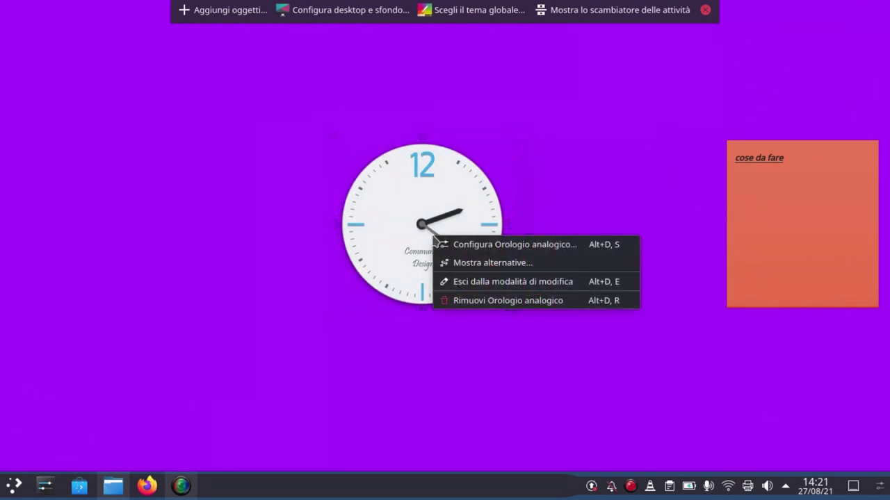
{"action": "left_click", "coordinate": [418, 207]}
{"action": "left_click_drag", "start_coordinate": [511, 312], "coordinate": [507, 316]}
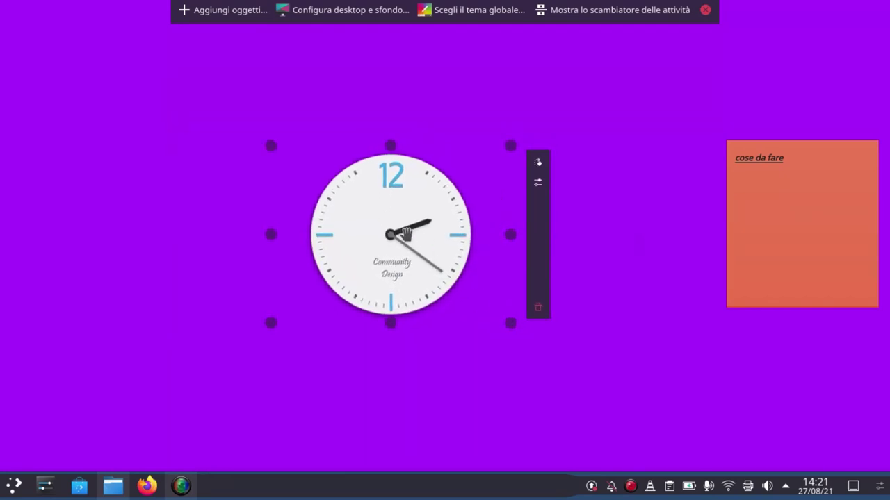
{"action": "left_click_drag", "start_coordinate": [406, 236], "coordinate": [363, 223]}
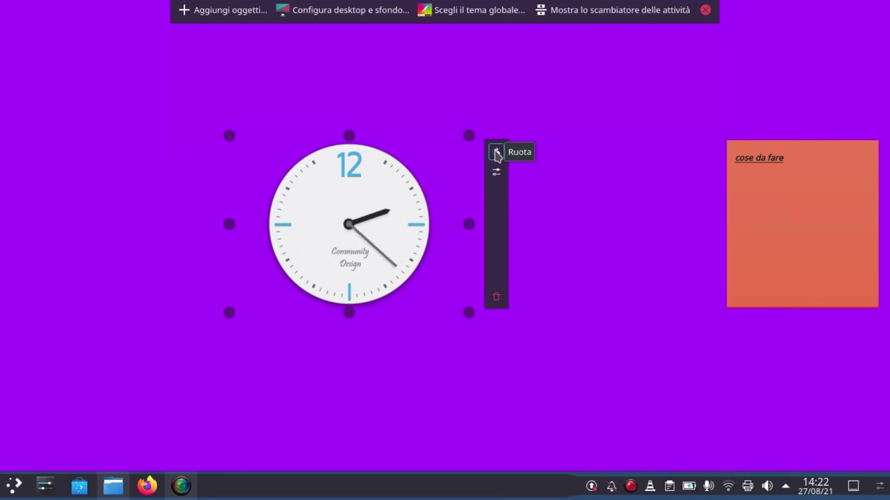
Step: Rotate the clock, turn it upright again, and drag it into the bottom panel
{"action": "left_click_drag", "start_coordinate": [497, 154], "coordinate": [229, 292]}
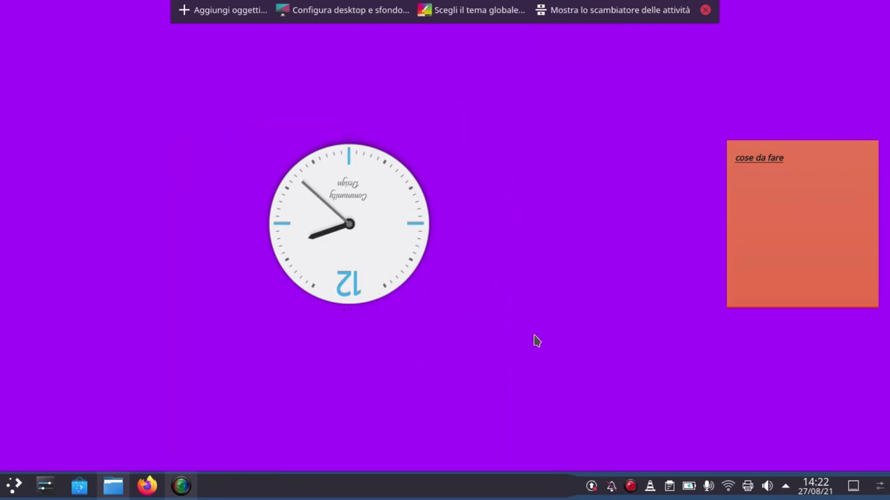
{"action": "mouse_move", "coordinate": [309, 202]}
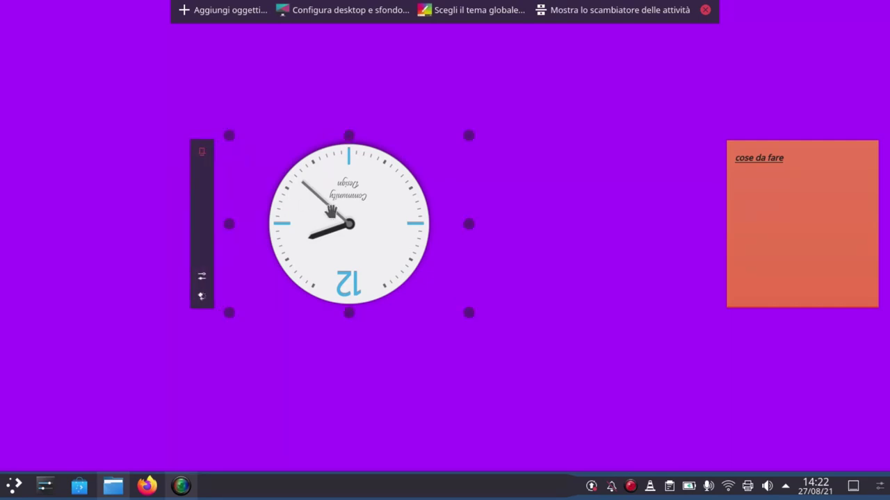
{"action": "left_click_drag", "start_coordinate": [201, 301], "coordinate": [458, 175]}
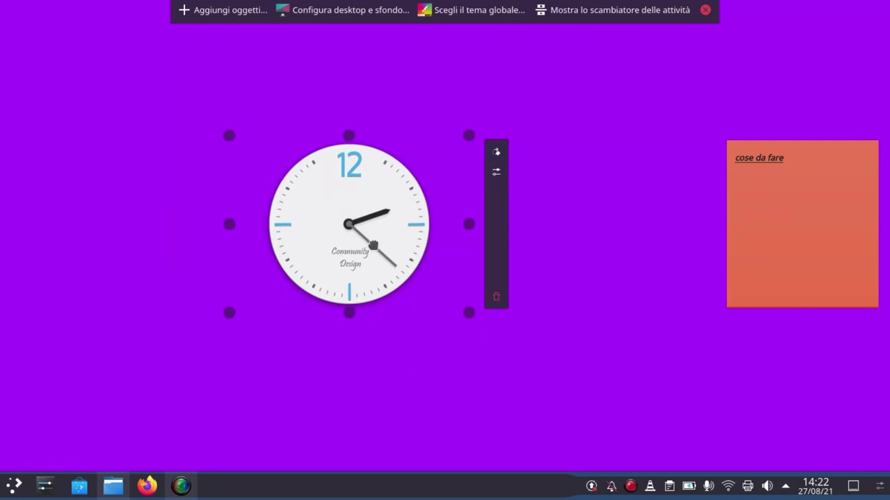
{"action": "left_click_drag", "start_coordinate": [374, 245], "coordinate": [549, 485]}
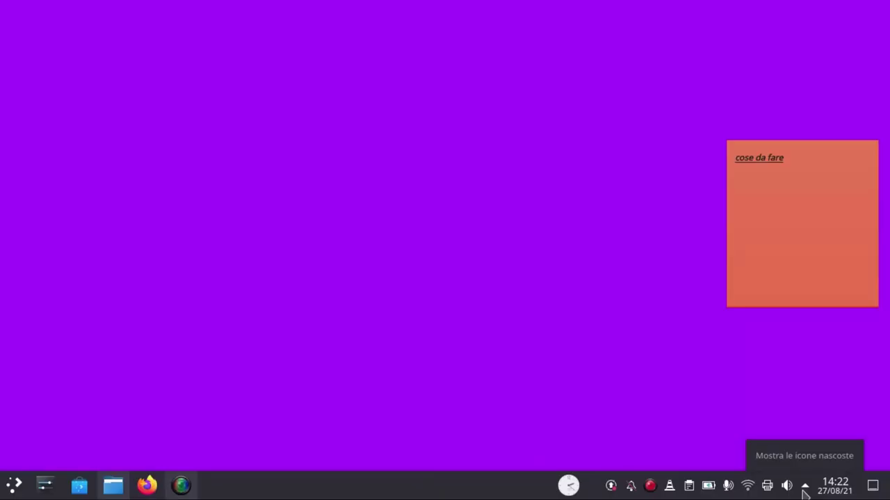
Step: Show and close the hidden system tray icons popup twice
{"action": "left_click", "coordinate": [804, 489]}
{"action": "left_click", "coordinate": [804, 488]}
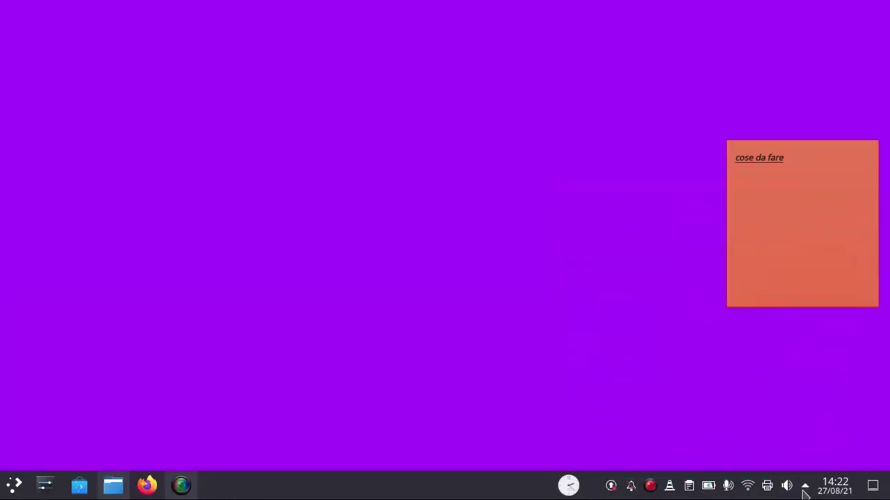
{"action": "left_click", "coordinate": [804, 488]}
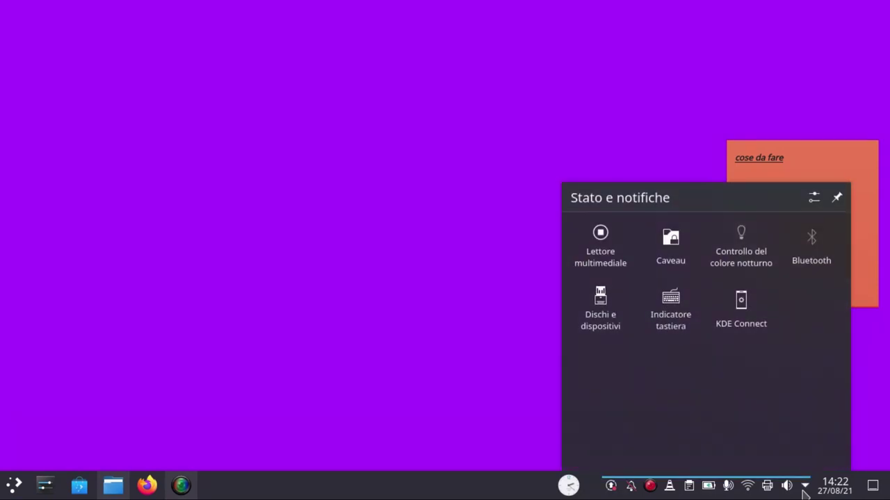
{"action": "left_click", "coordinate": [804, 488]}
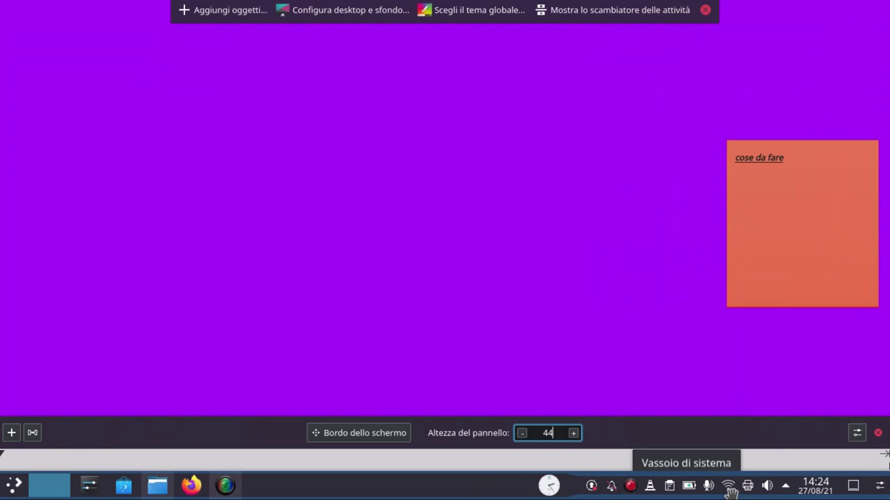
Step: Open the System Tray's Configure settings from the panel
{"action": "mouse_move", "coordinate": [620, 479]}
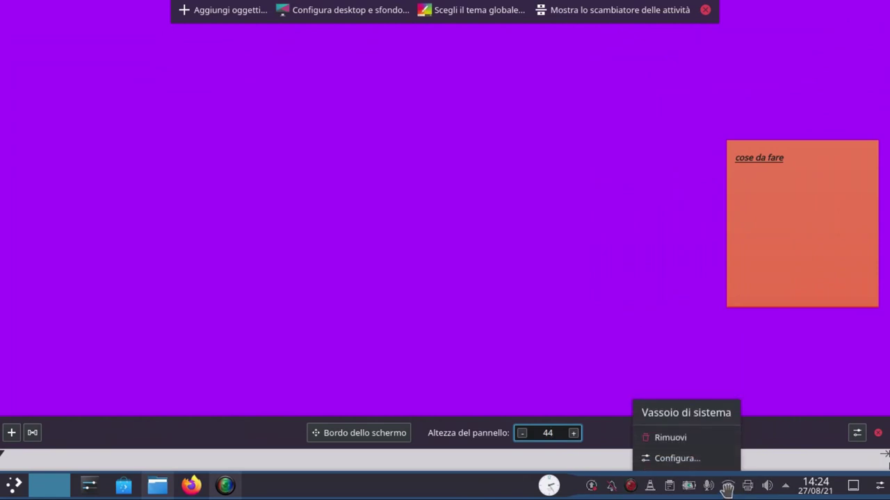
{"action": "left_click", "coordinate": [683, 439]}
{"action": "mouse_move", "coordinate": [780, 491]}
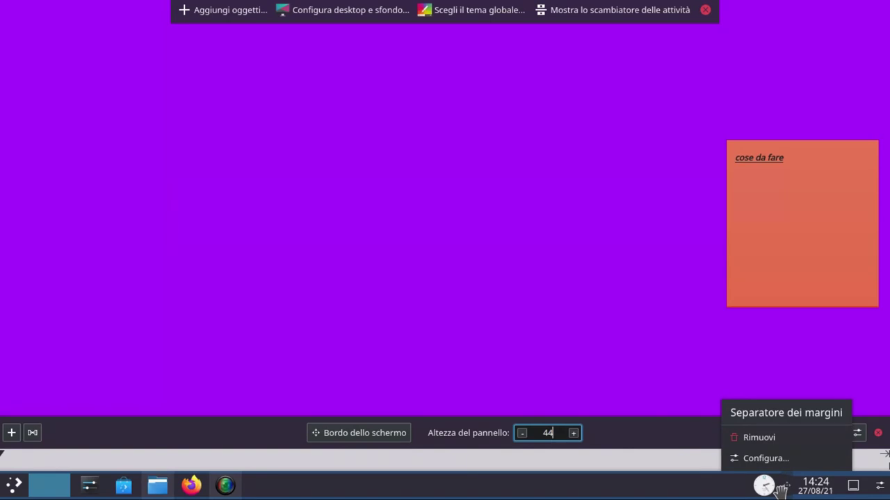
{"action": "mouse_move", "coordinate": [715, 471]}
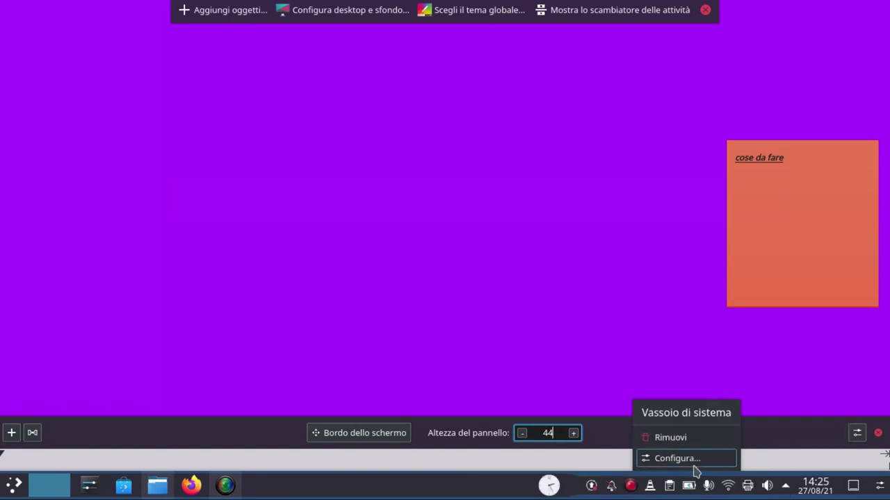
{"action": "left_click", "coordinate": [695, 460]}
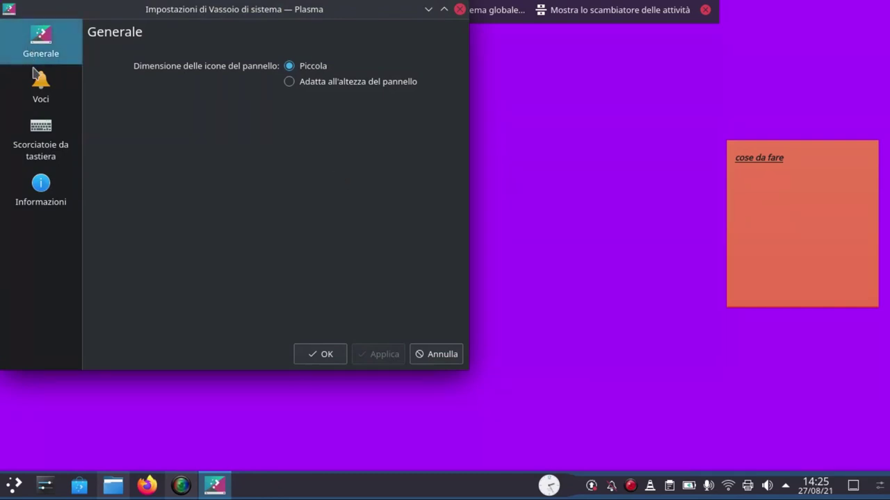
Step: Bring up the Voci list of tray entries and look through it
{"action": "left_click", "coordinate": [42, 89]}
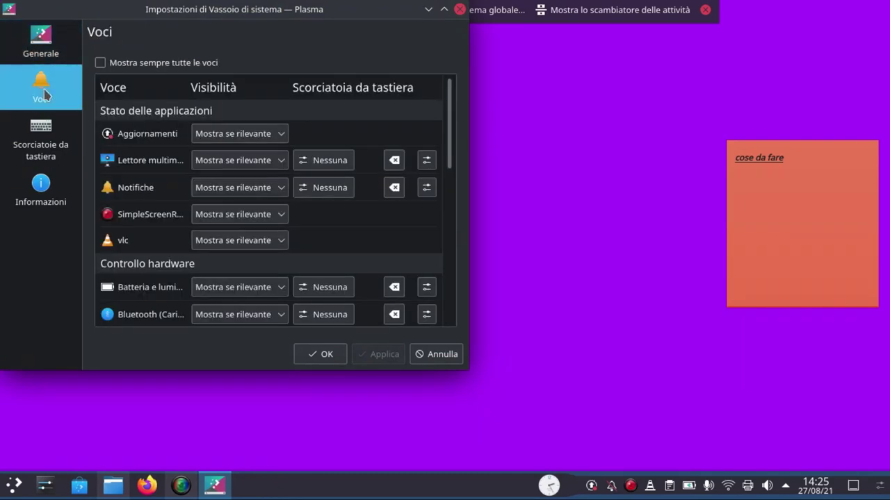
{"action": "scroll", "coordinate": [324, 222], "scroll_direction": "down", "scroll_amount": 5}
{"action": "scroll", "coordinate": [322, 234], "scroll_direction": "down", "scroll_amount": 3}
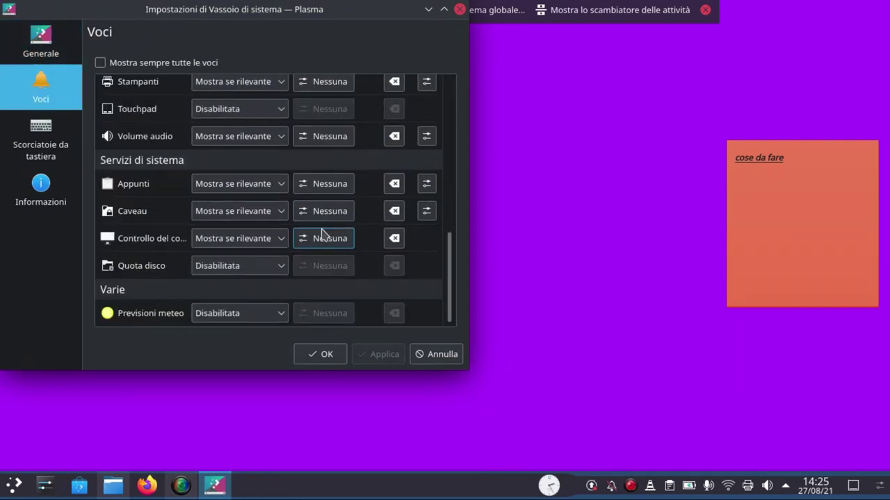
{"action": "scroll", "coordinate": [322, 234], "scroll_direction": "up", "scroll_amount": 1}
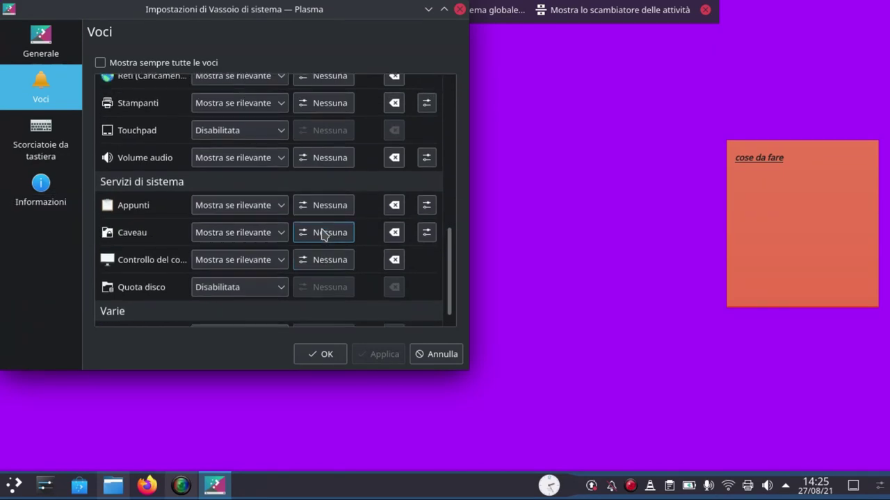
{"action": "scroll", "coordinate": [321, 235], "scroll_direction": "down", "scroll_amount": 1}
{"action": "scroll", "coordinate": [322, 235], "scroll_direction": "up", "scroll_amount": 10}
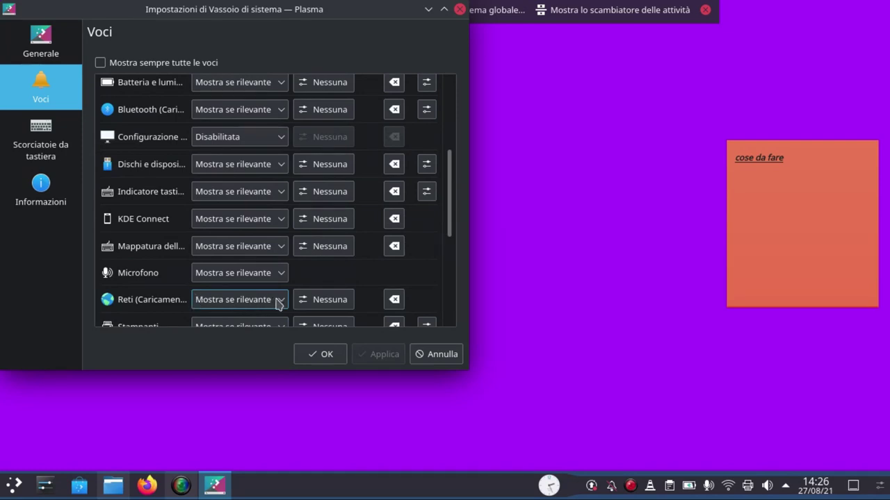
{"action": "left_click", "coordinate": [394, 300]}
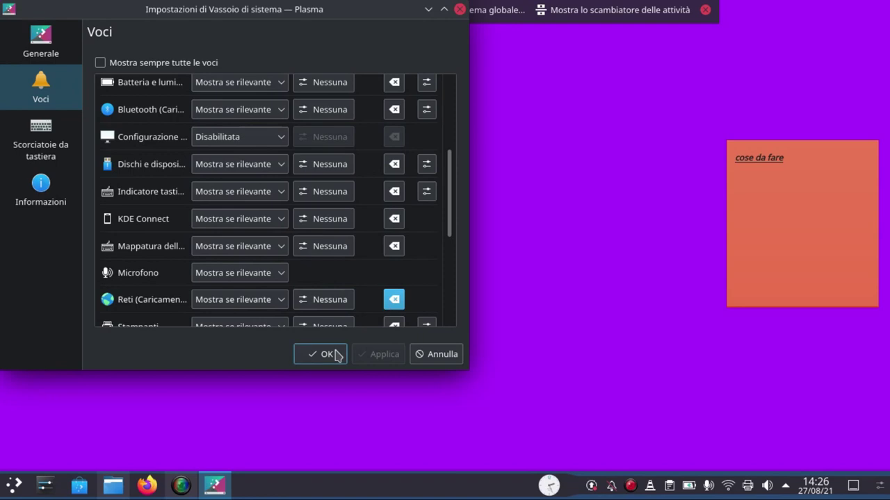
Step: Set the Reti entry to 'Sempre nascosta', then Applica and OK
{"action": "left_click", "coordinate": [240, 300]}
{"action": "left_click", "coordinate": [246, 264]}
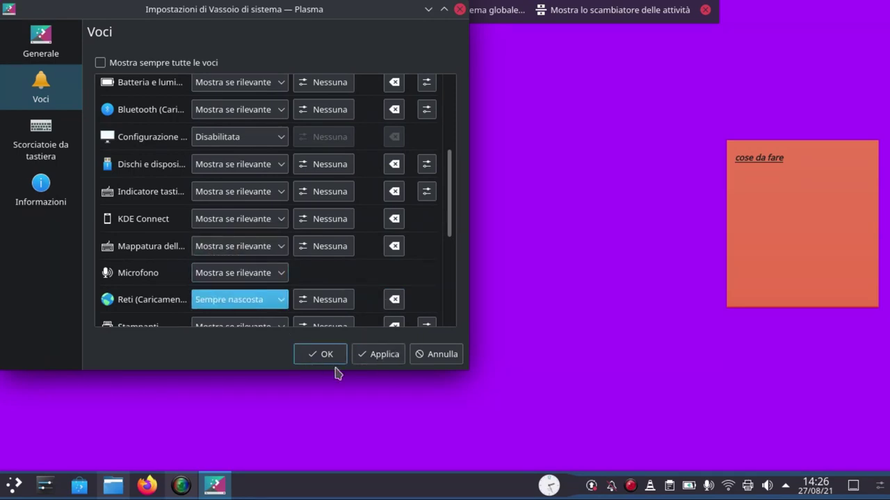
{"action": "left_click", "coordinate": [377, 356]}
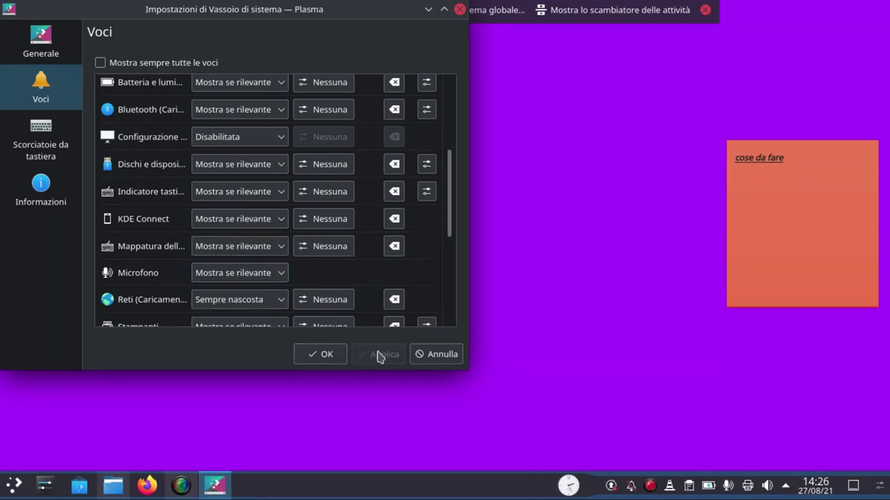
{"action": "left_click", "coordinate": [327, 354]}
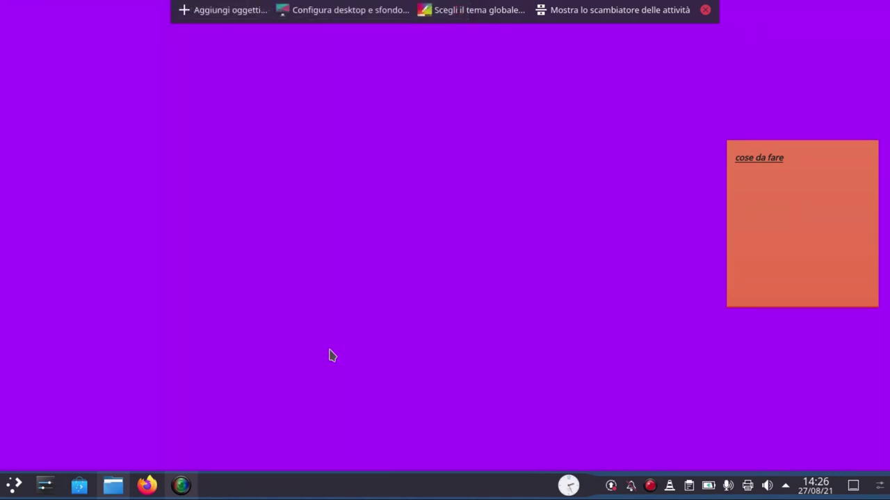